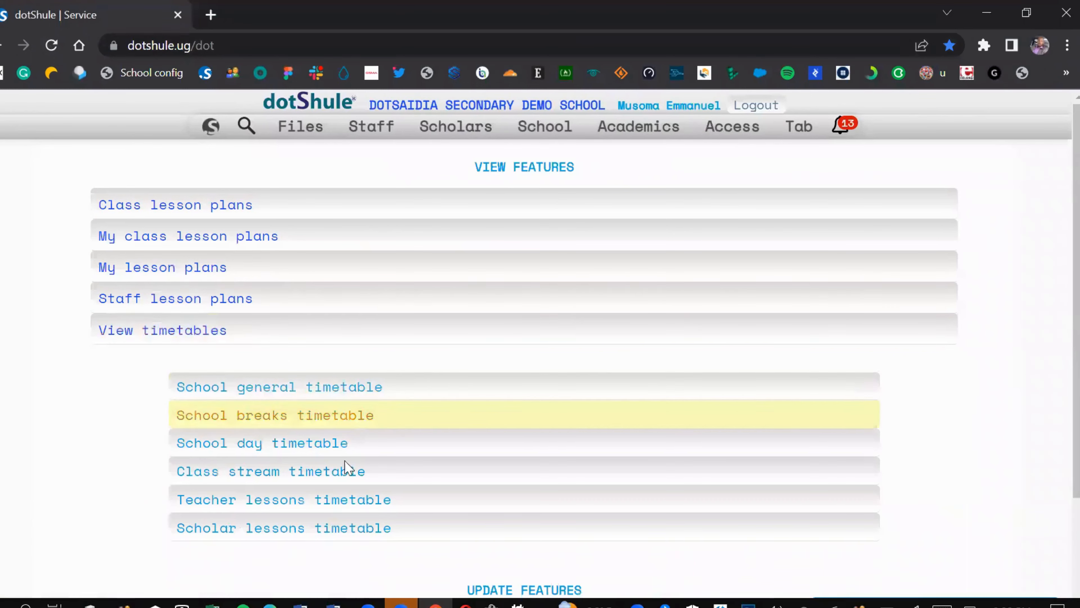
Open the lessons timetable for the chosen teacher and look through all its periods, from first to fifth.
left_click(350, 499)
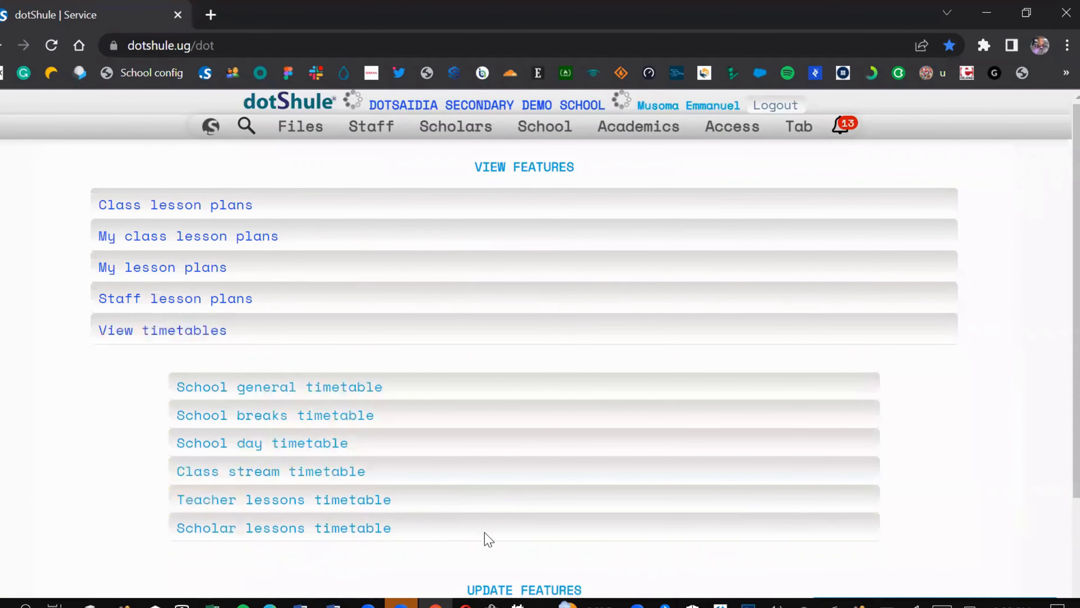
left_click(433, 548)
type("muso")
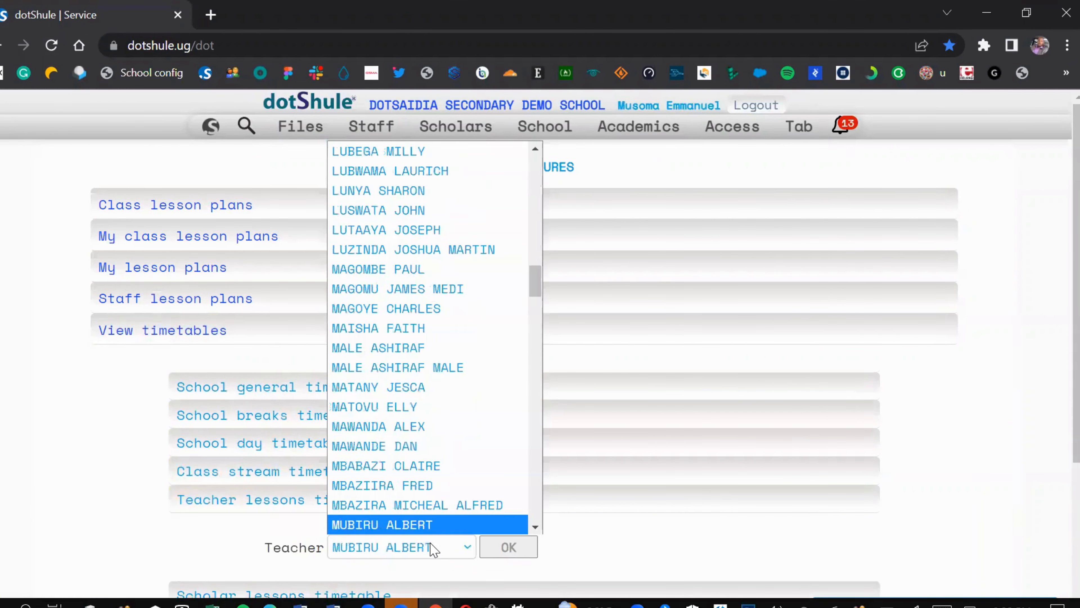
key("Return")
key("Tab")
key("Return")
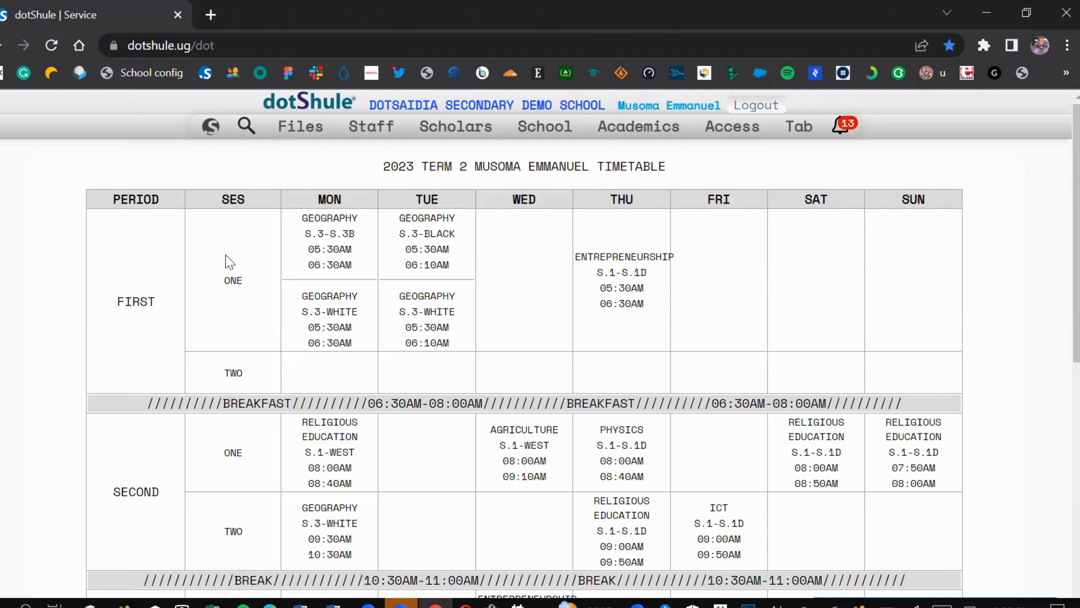
scroll(229, 261, "down", 1)
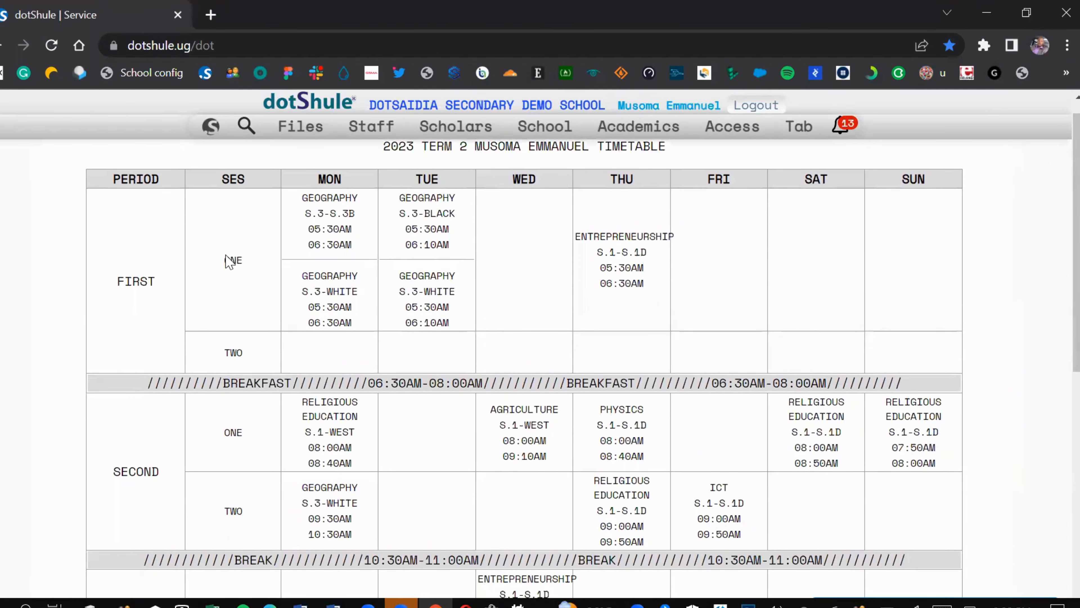
scroll(230, 262, "down", 1)
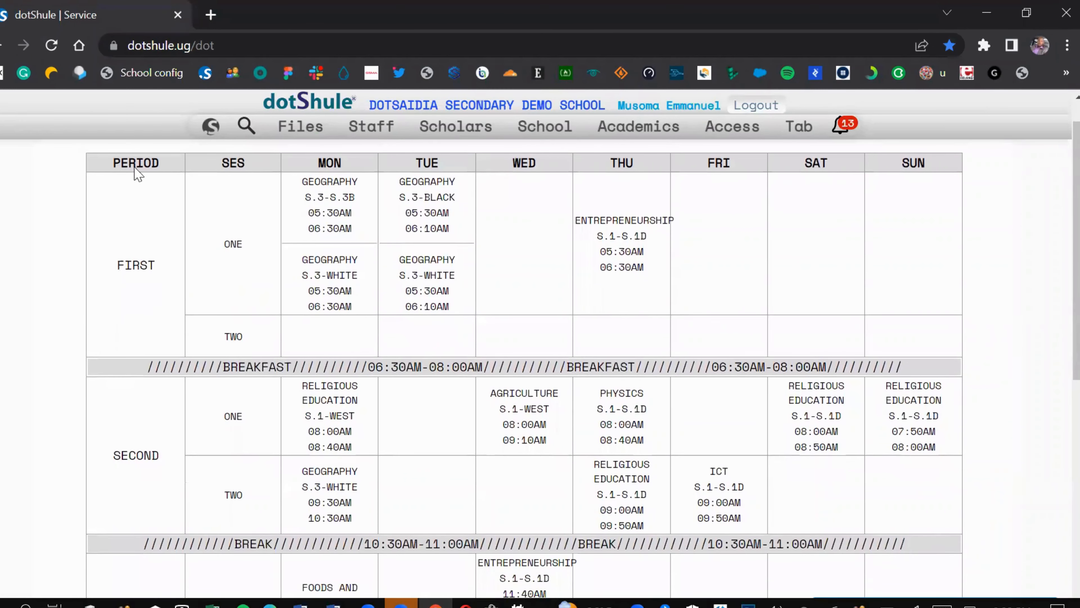
scroll(141, 319, "down", 7)
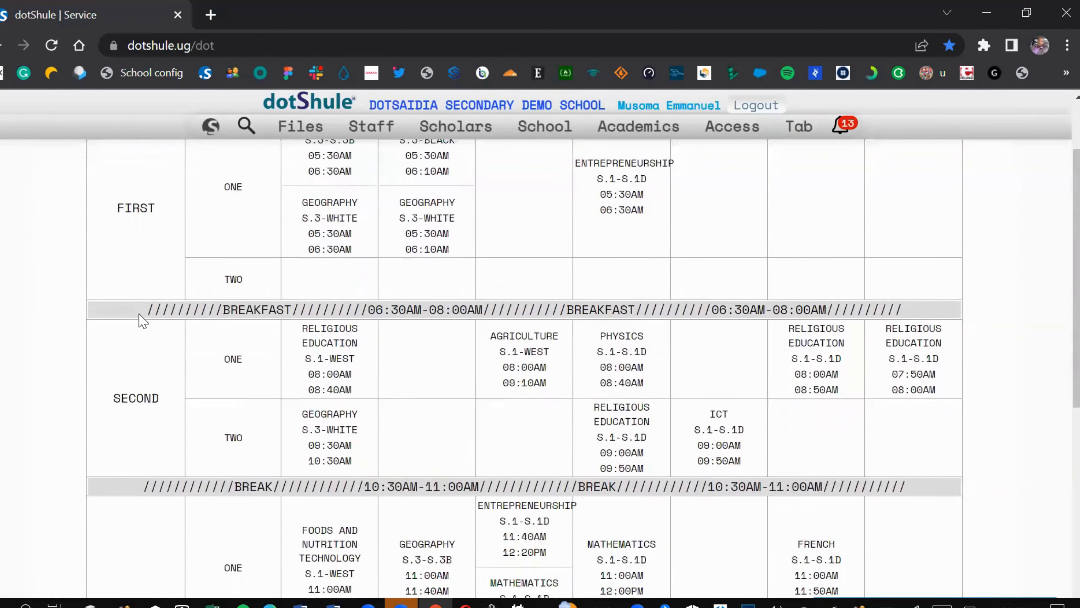
scroll(142, 321, "down", 5)
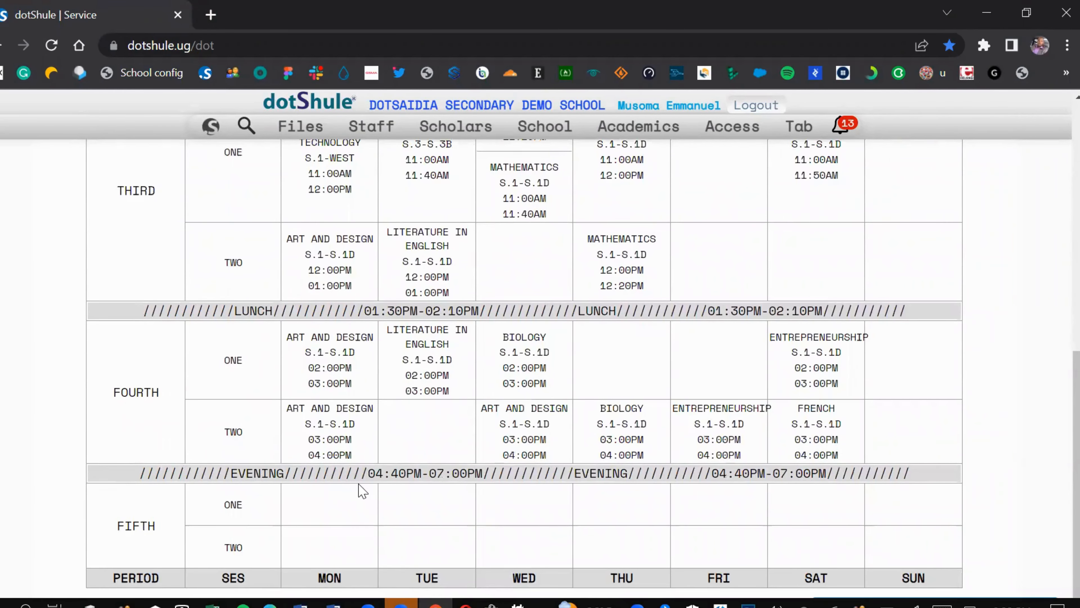
scroll(362, 491, "up", 12)
scroll(362, 491, "up", 1)
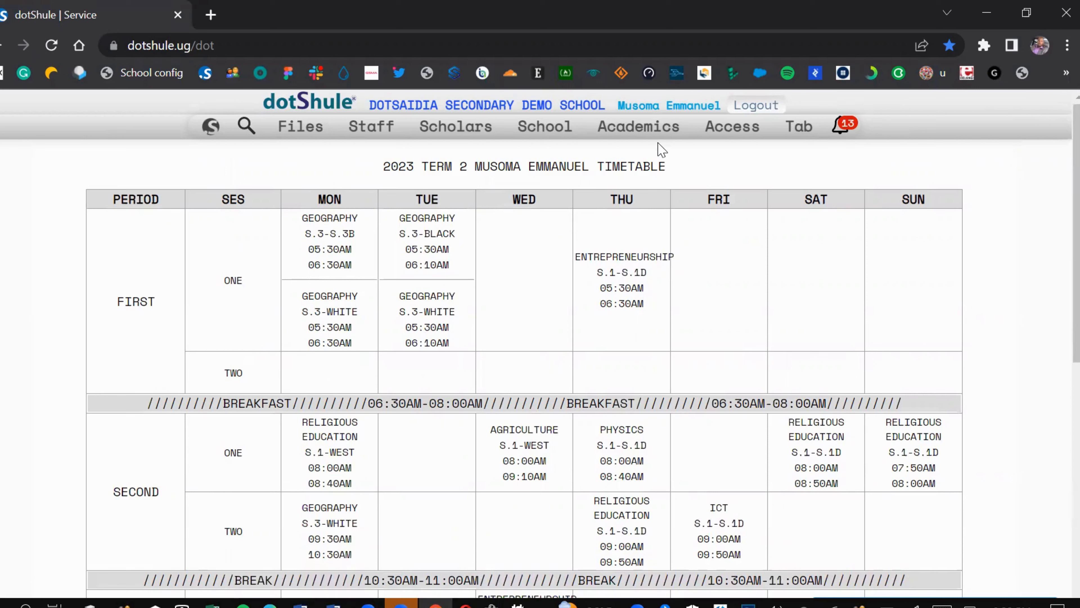
Return to the dashboard and open the school timetable management page from the academic planning features.
mouse_move(216, 125)
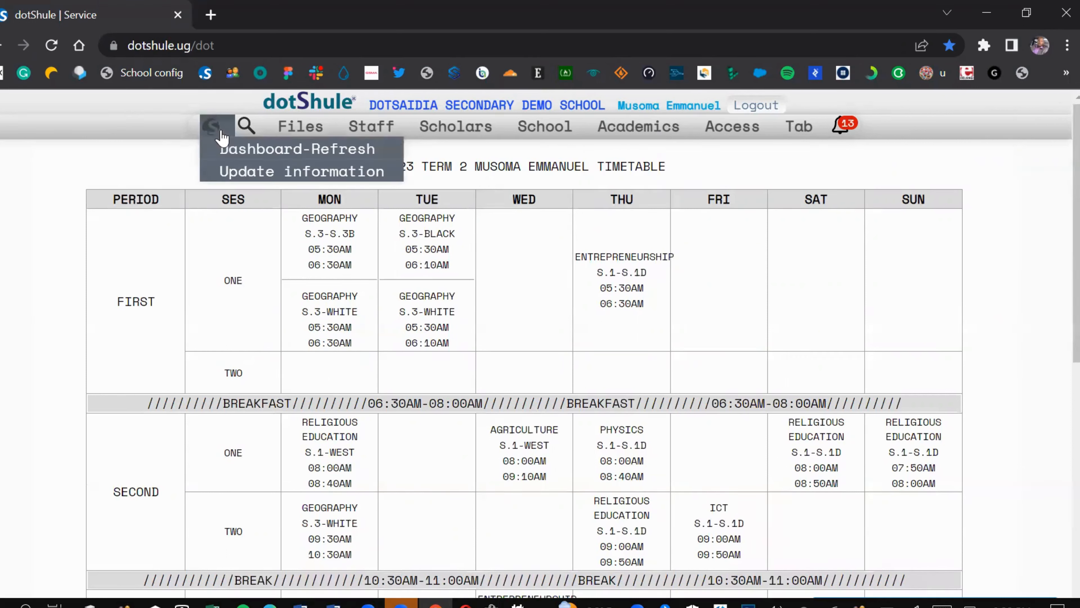
left_click(222, 154)
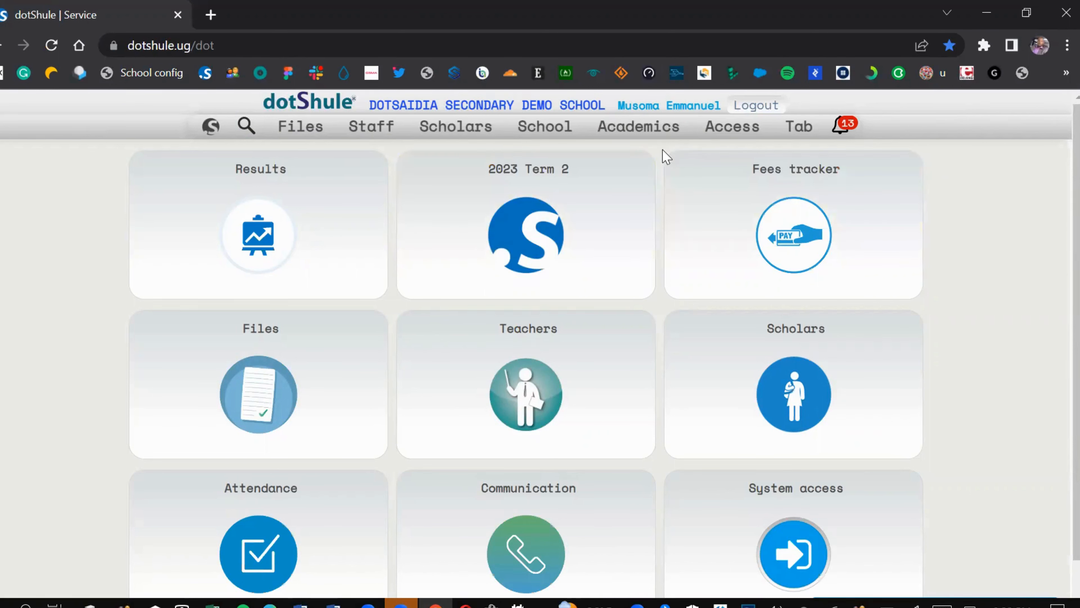
mouse_move(650, 128)
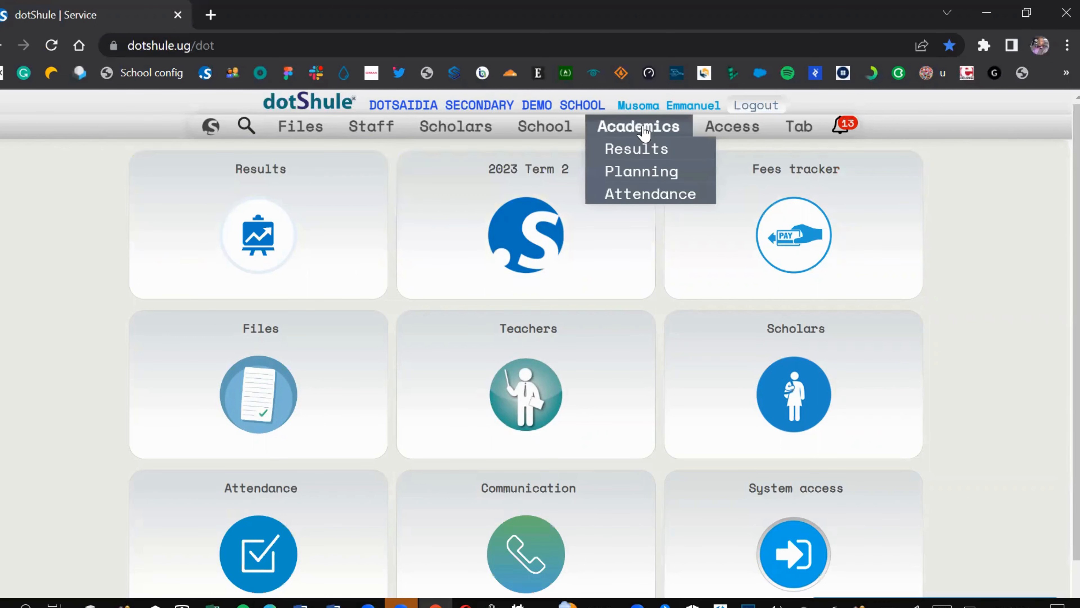
left_click(656, 174)
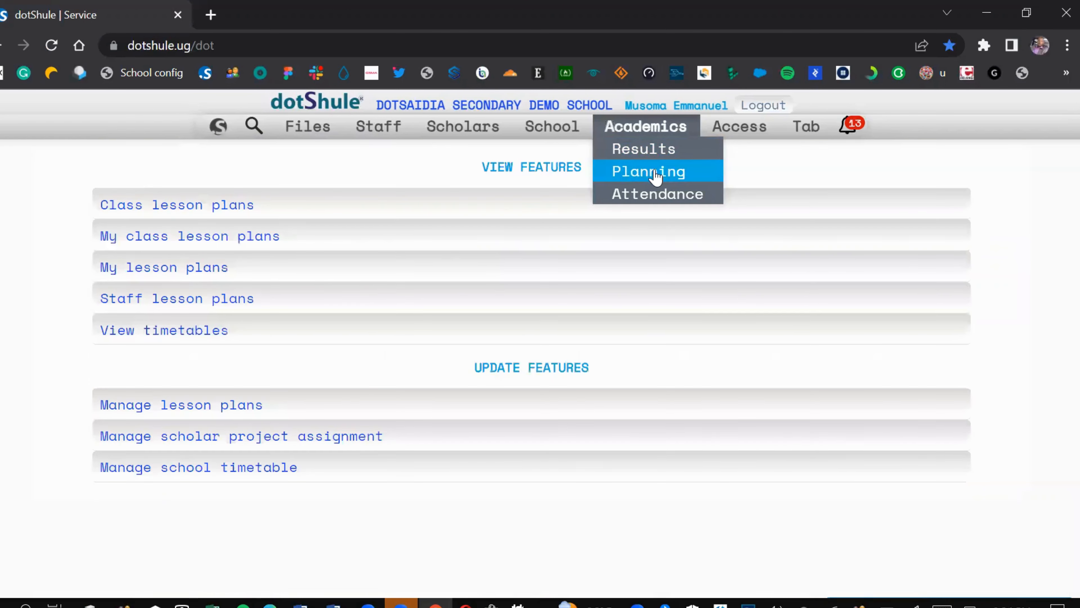
left_click(373, 468)
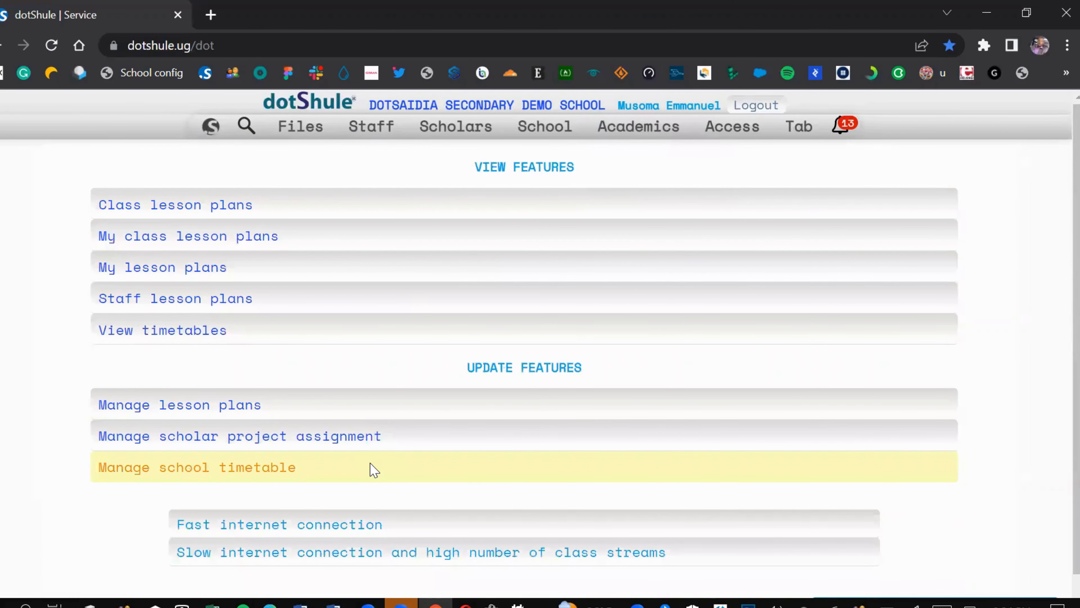
scroll(373, 468, "down", 1)
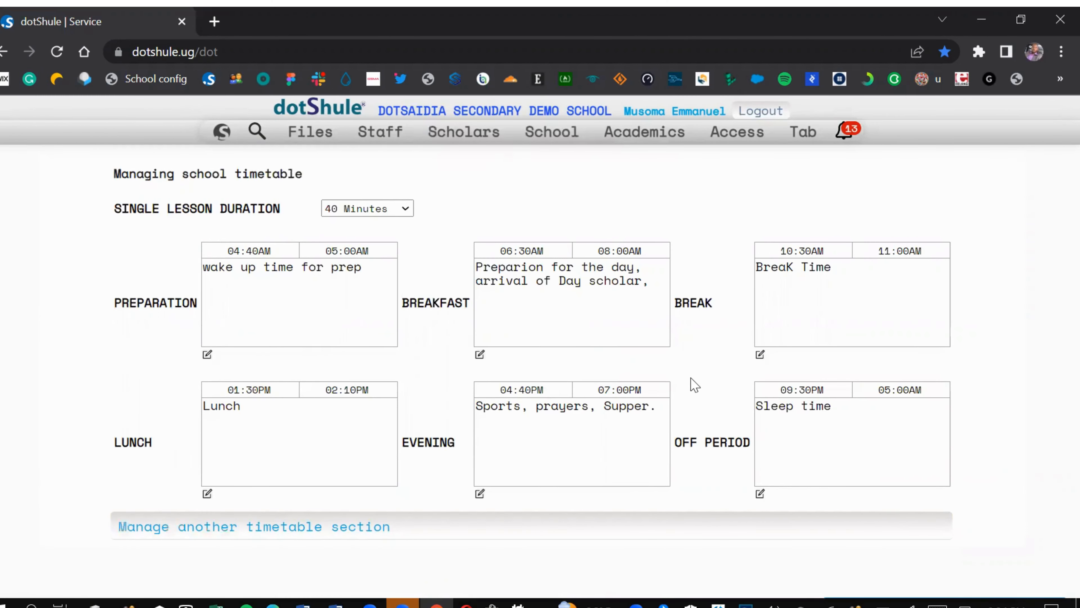
Check which options are available for the single lesson duration without changing it.
left_click(396, 205)
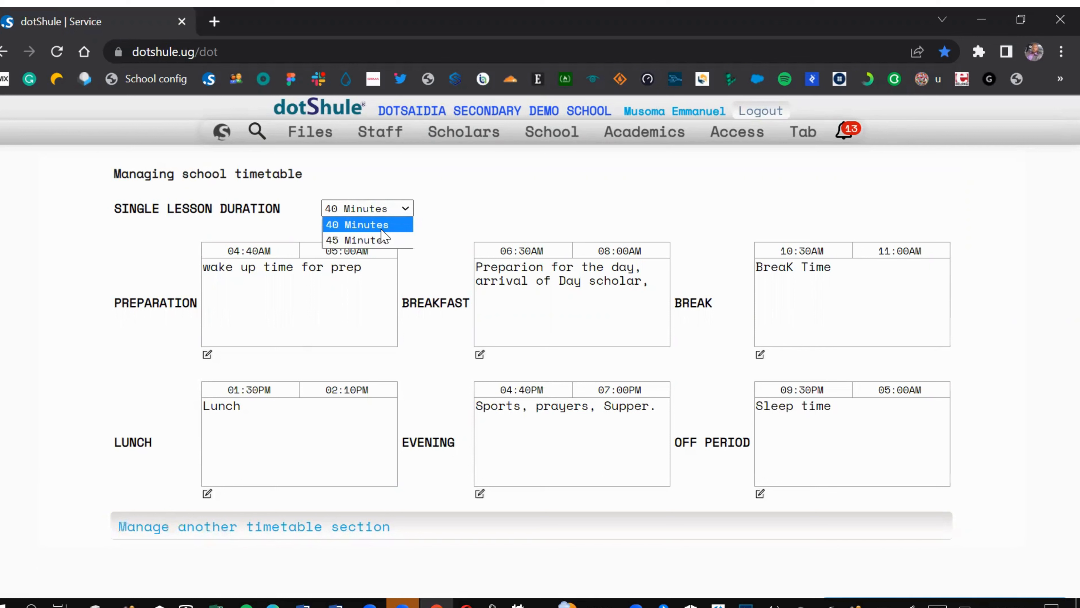
left_click(252, 209)
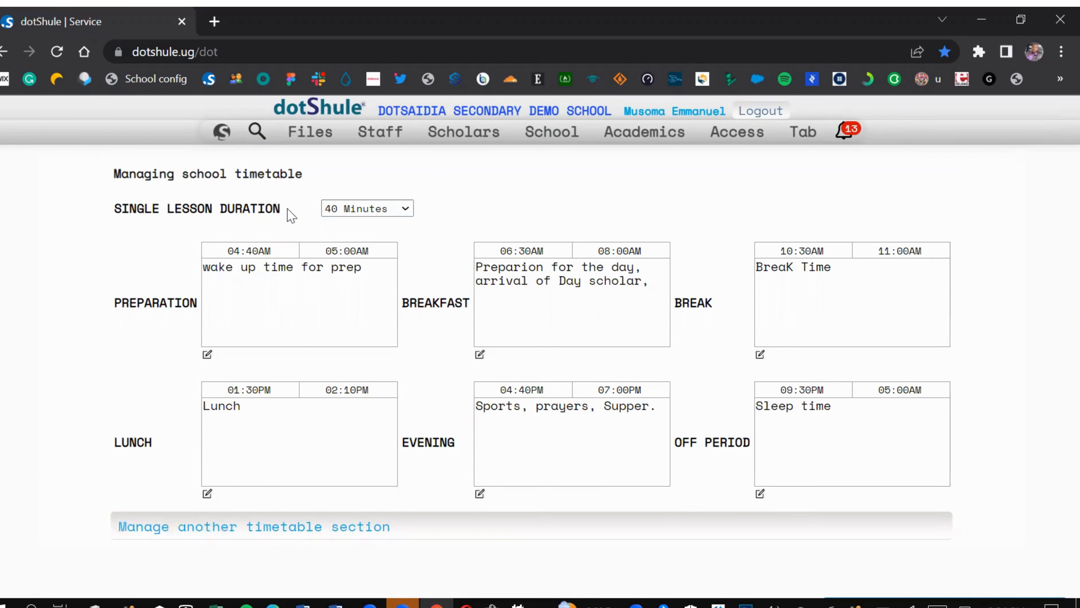
left_click(360, 213)
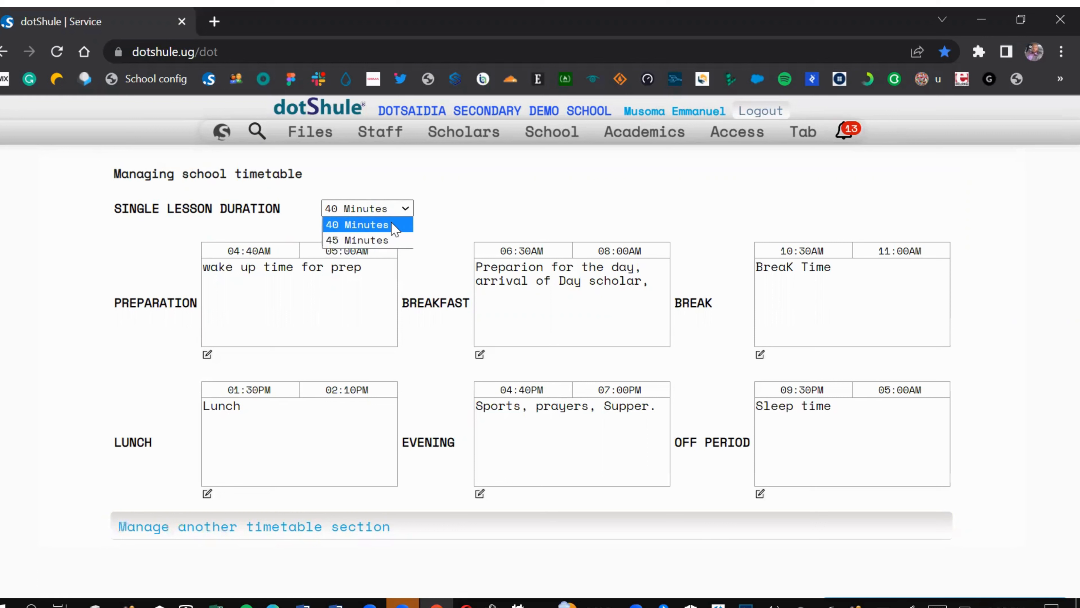
left_click(461, 204)
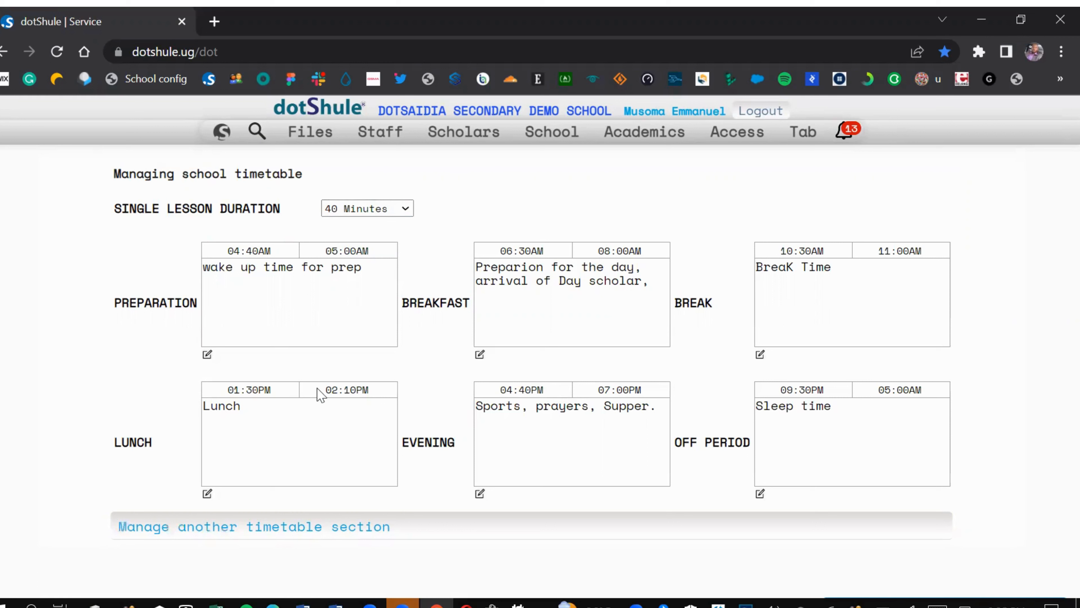
Set the Preparation period's start time to 04:50am and save the entry.
left_click(207, 355)
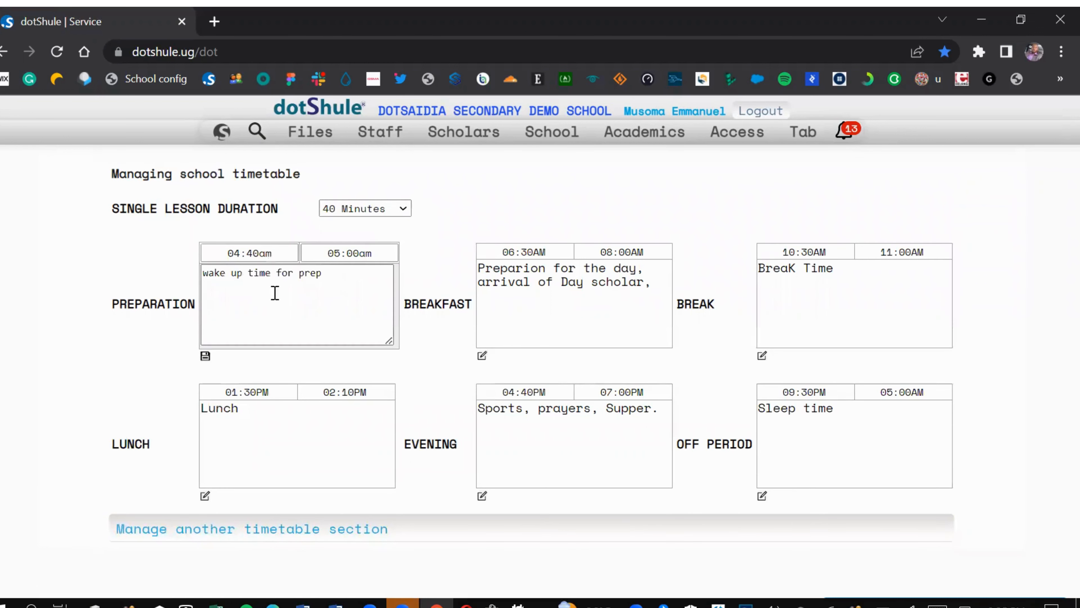
left_click(327, 279)
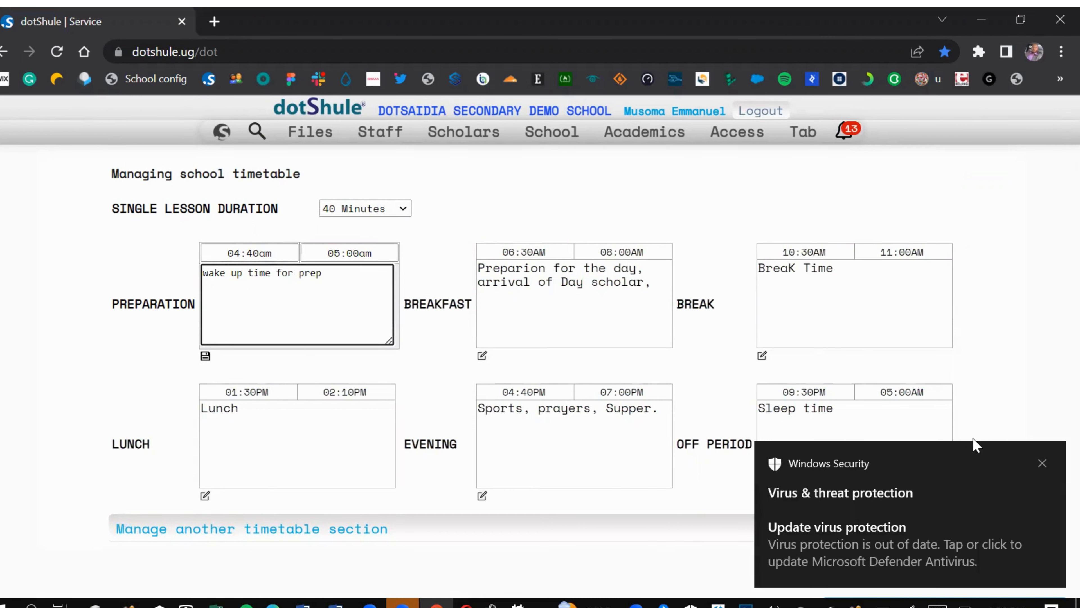
left_click(1043, 461)
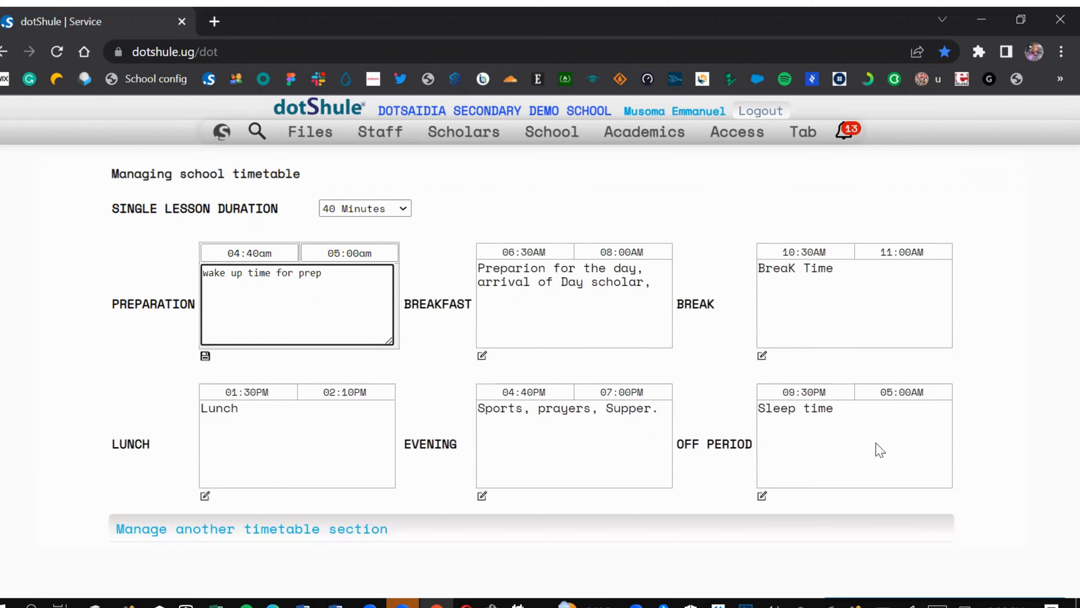
left_click(254, 255)
key("BackSpace")
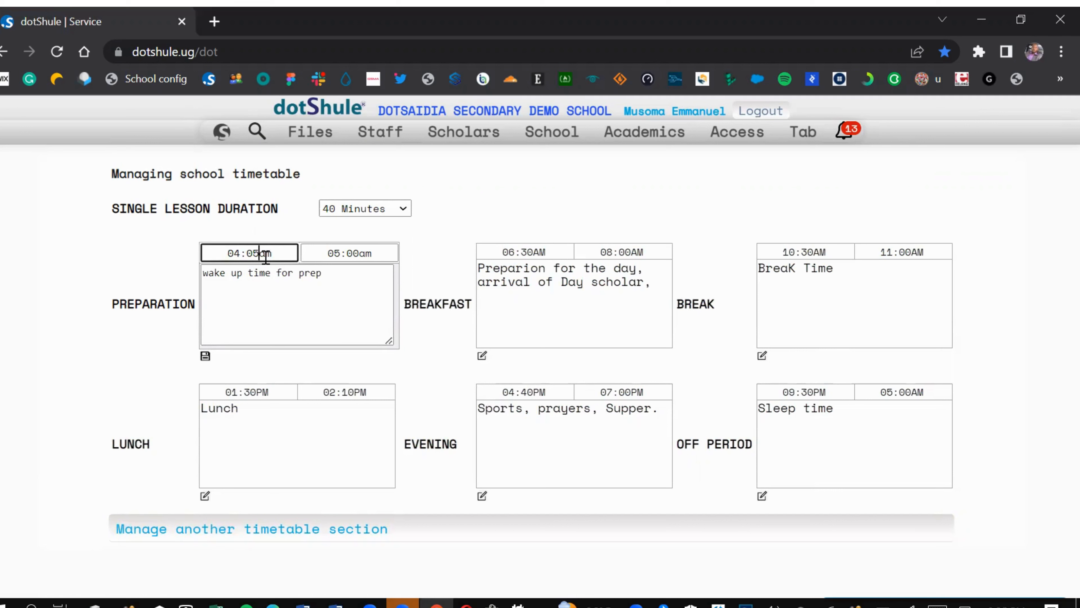
type("5")
left_click(206, 362)
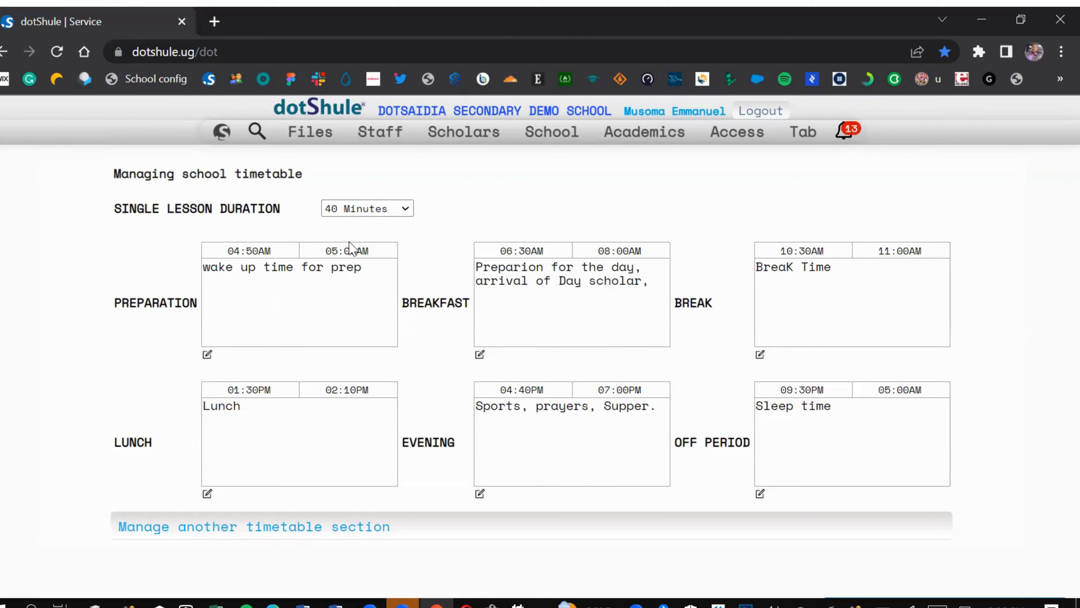
double_click(336, 254)
Replace the comma ending the Breakfast description with a full stop after "Day scholar" and save the entry.
left_click(480, 355)
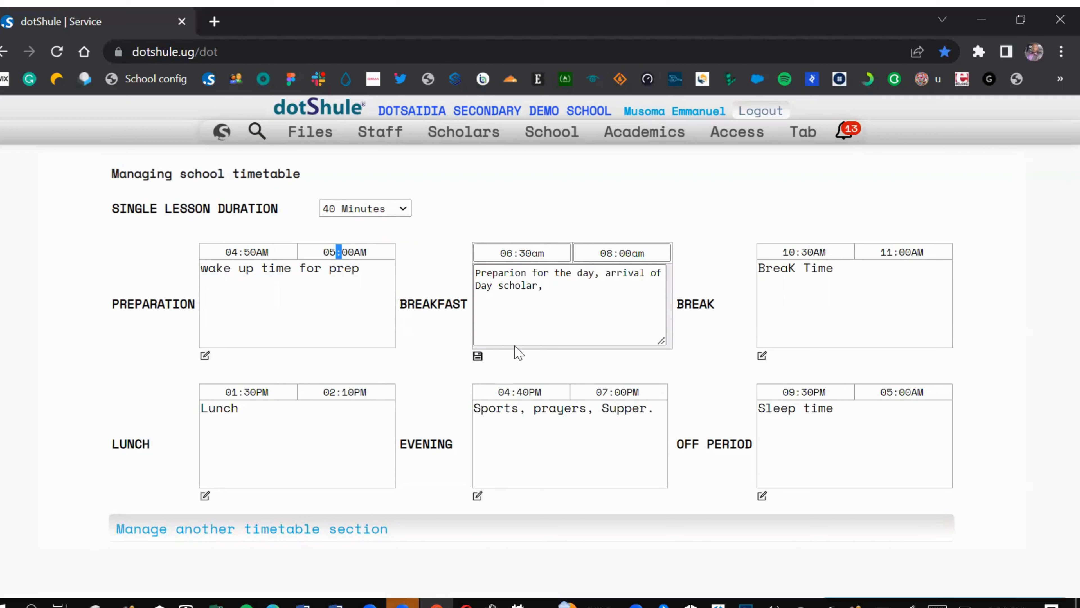
left_click(540, 305)
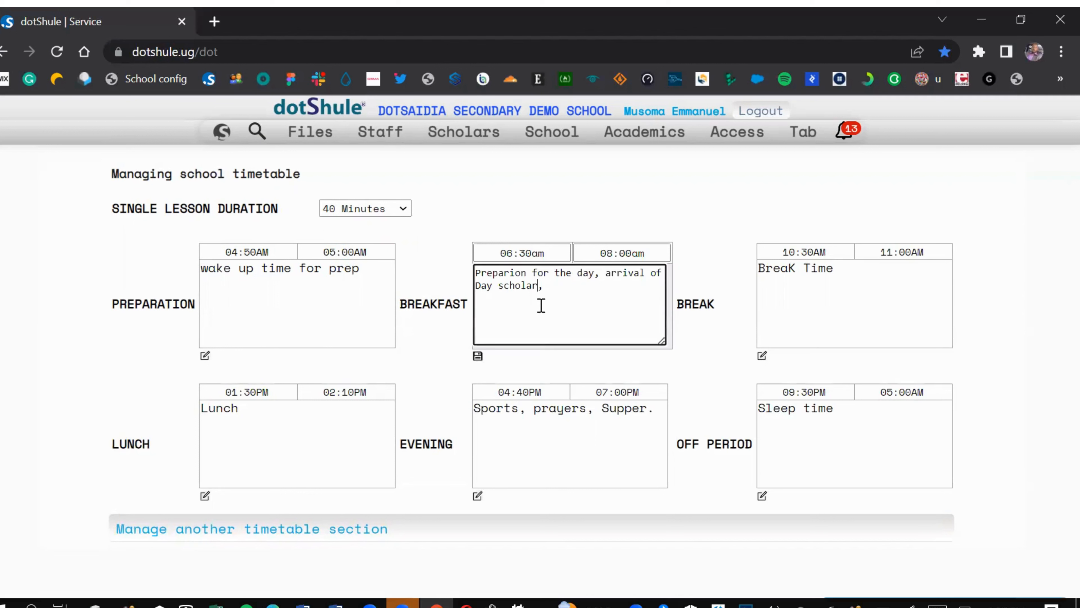
key("Delete")
type(".")
left_click(478, 356)
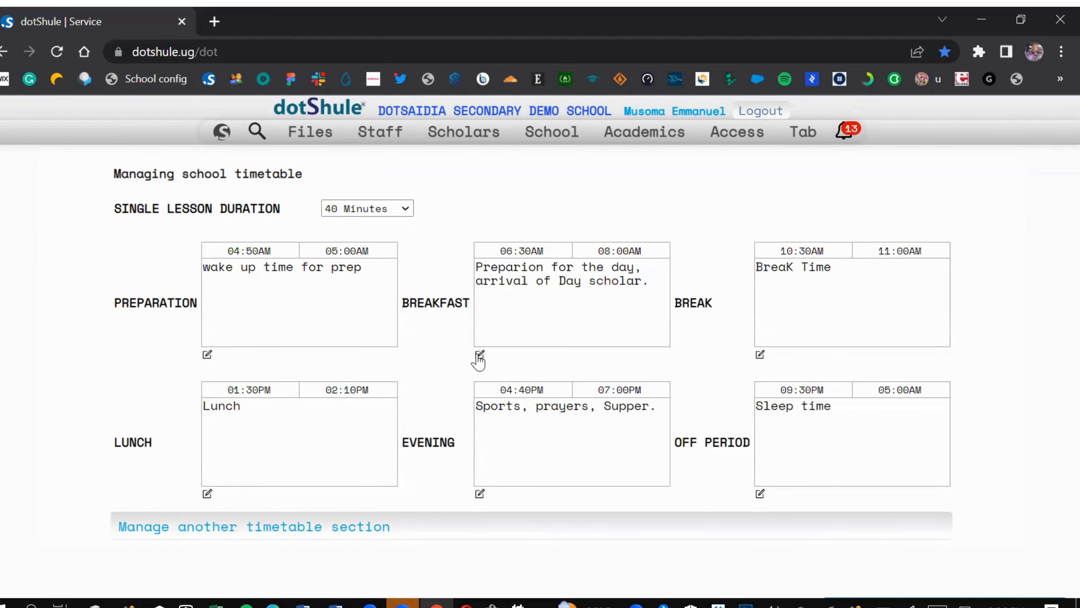
Clear the Break period's description, undo the deletion, and save the entry.
left_click(761, 355)
left_click_drag(814, 271, 685, 281)
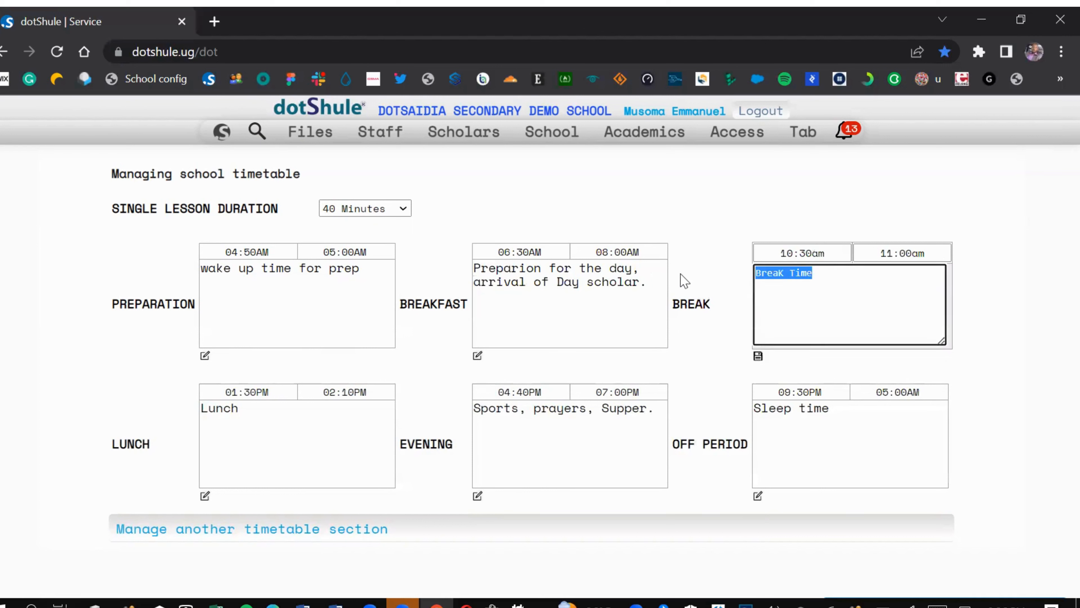
key("BackSpace")
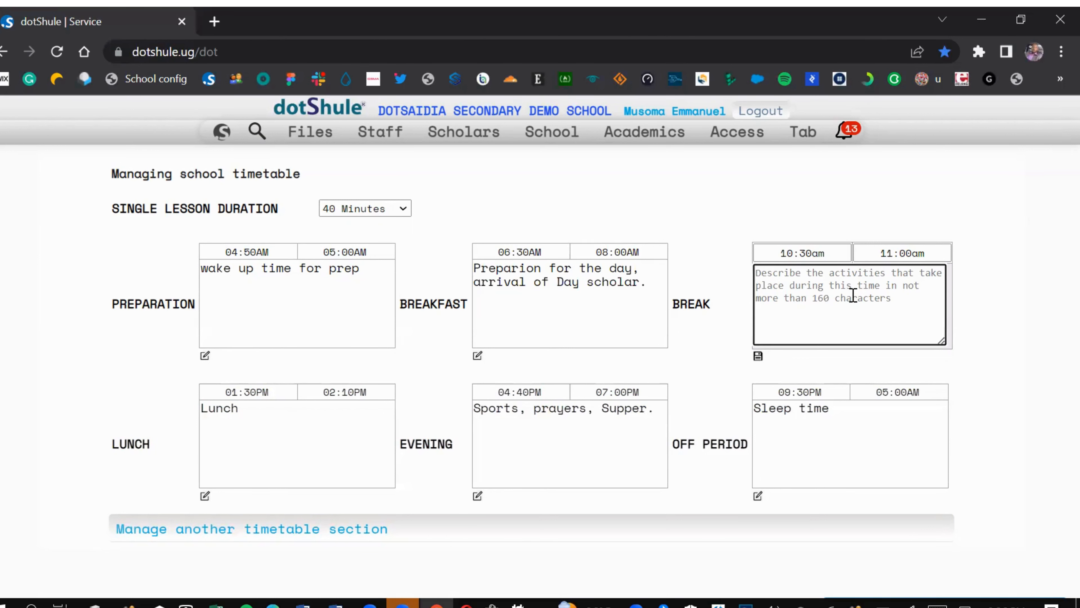
key("ctrl+z")
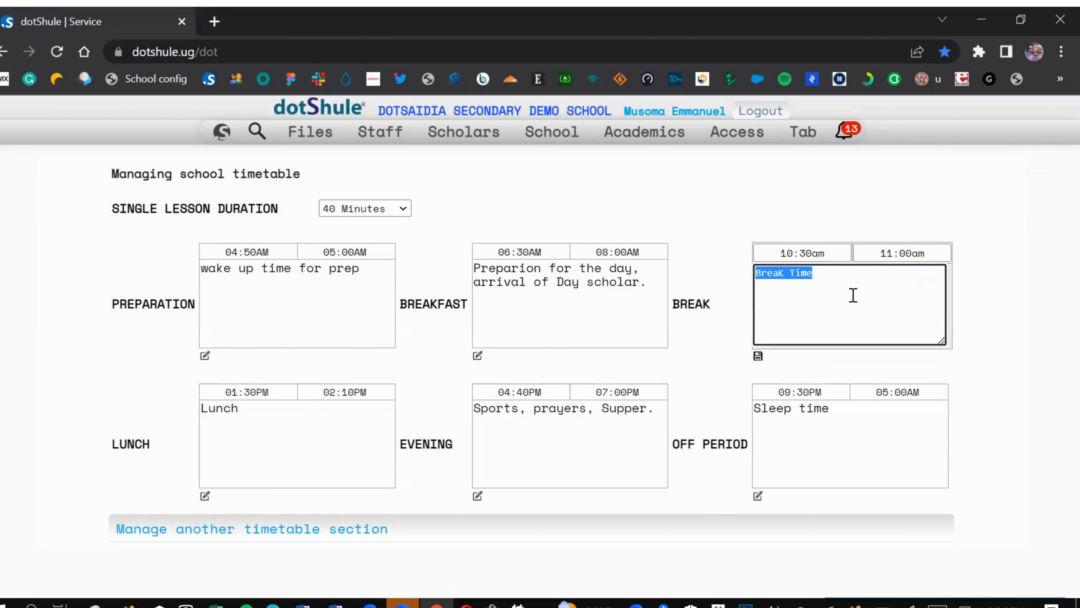
left_click(758, 356)
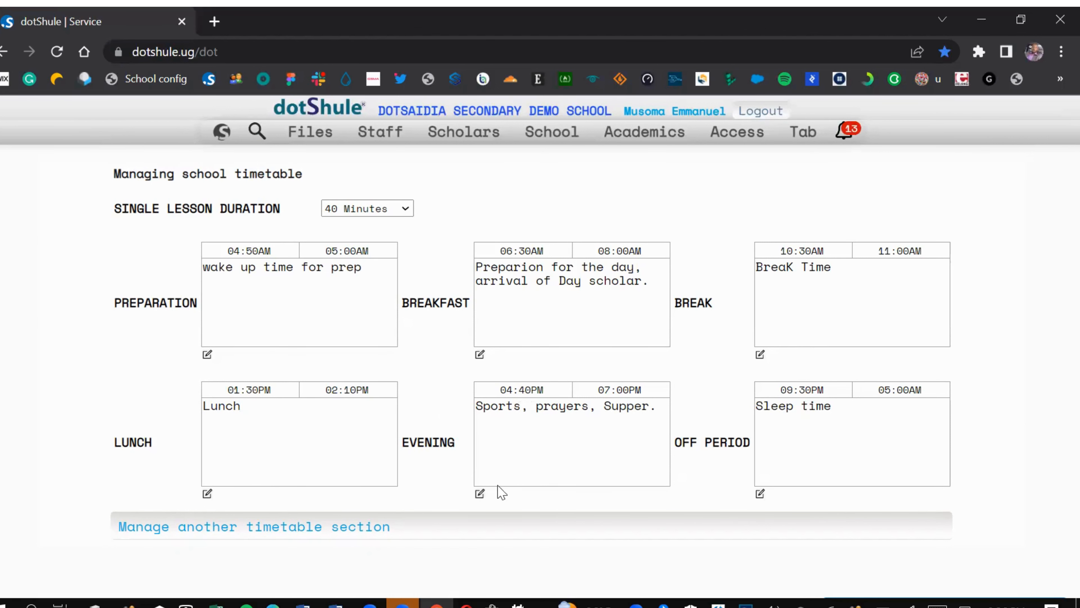
Re-enter the Evening period's start time as 04:40pm and save the entry.
left_click(479, 495)
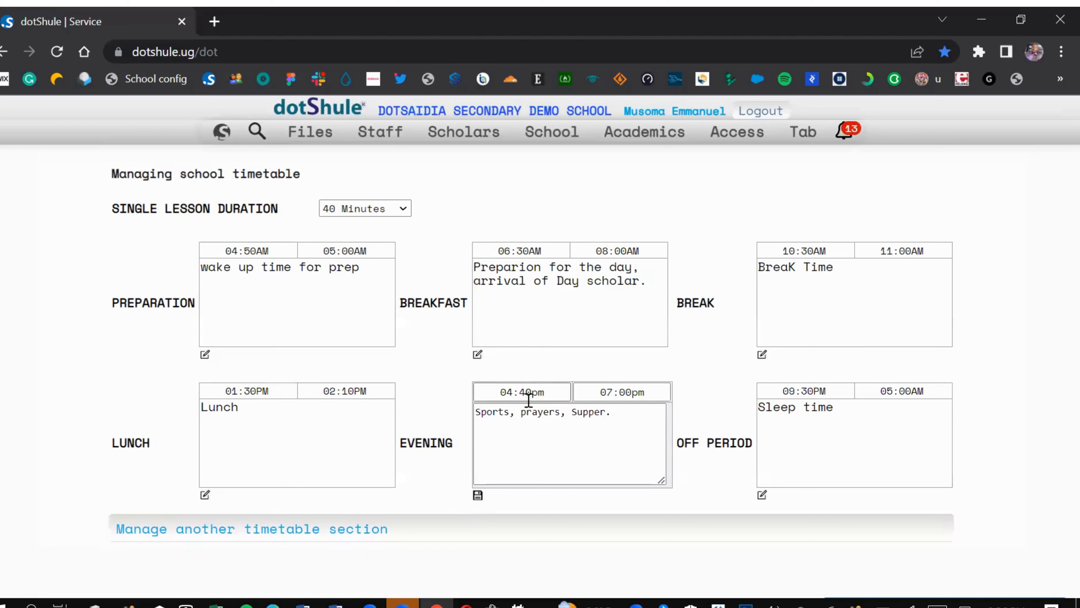
left_click(528, 391)
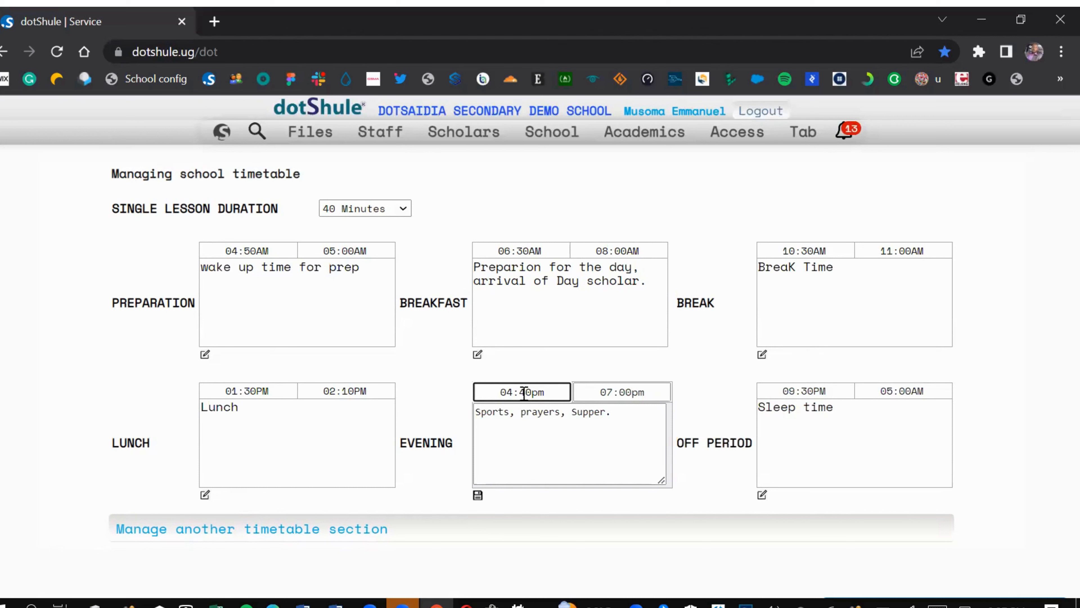
key("BackSpace")
left_click(627, 392)
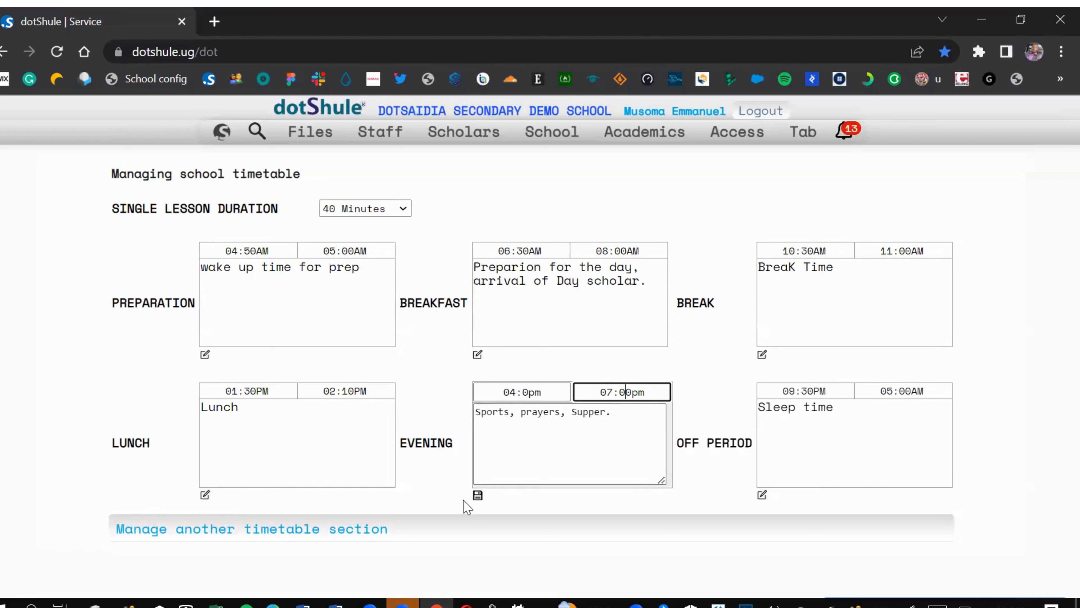
left_click(524, 392)
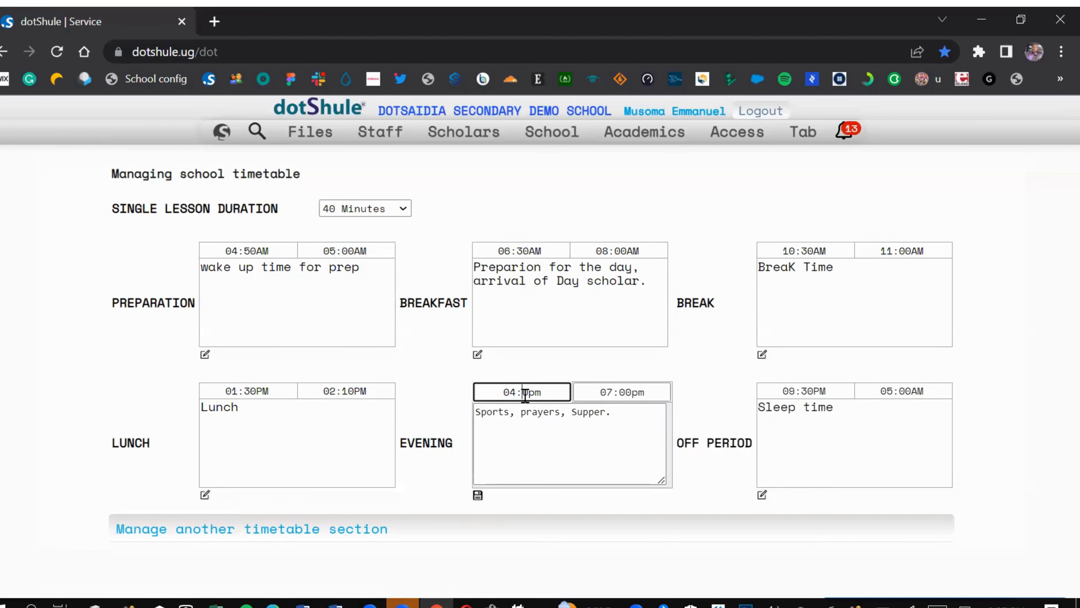
type("4")
left_click(477, 494)
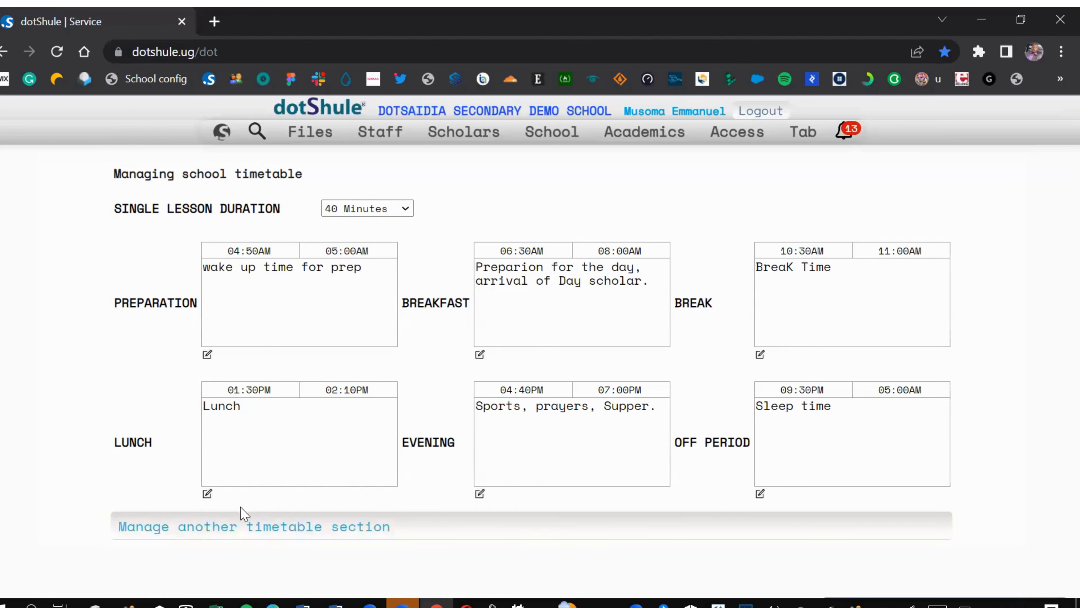
Open the timetable section of class S.1 for managing and look over the S.1A weekly grid.
left_click(253, 531)
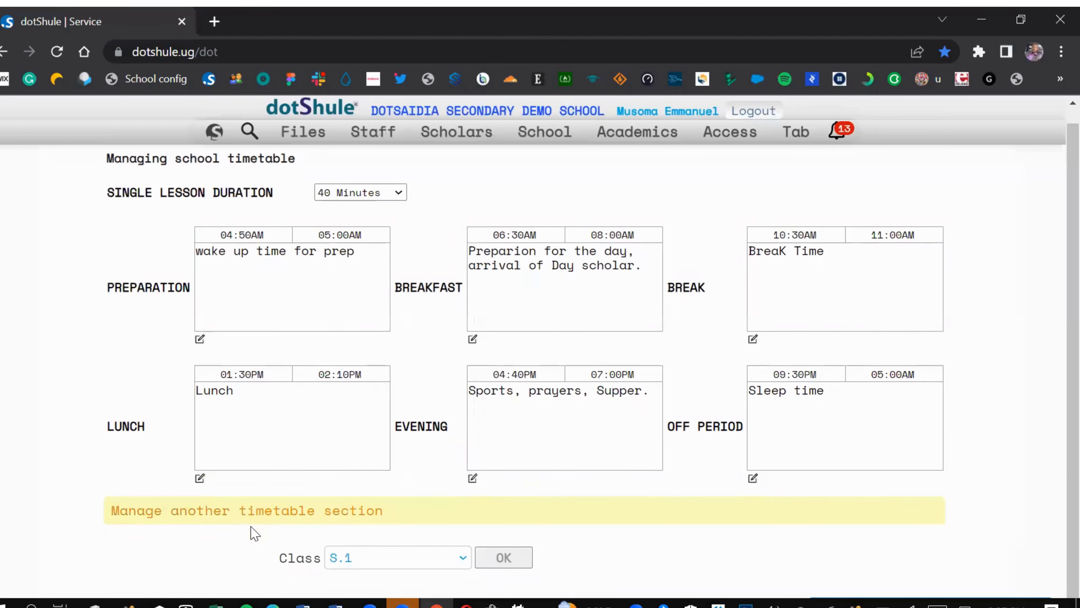
left_click(370, 558)
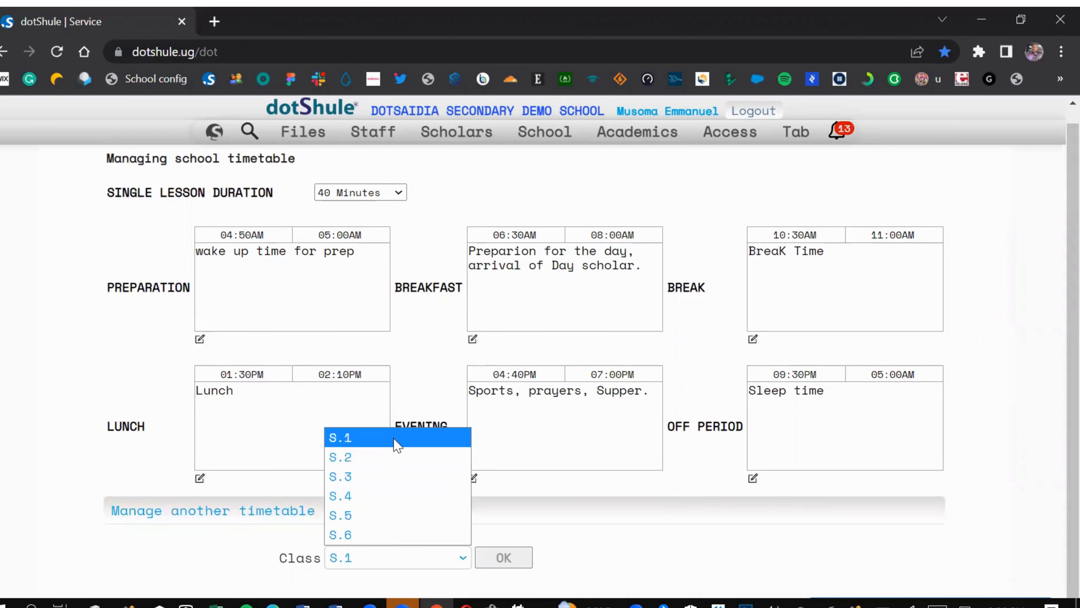
left_click(396, 445)
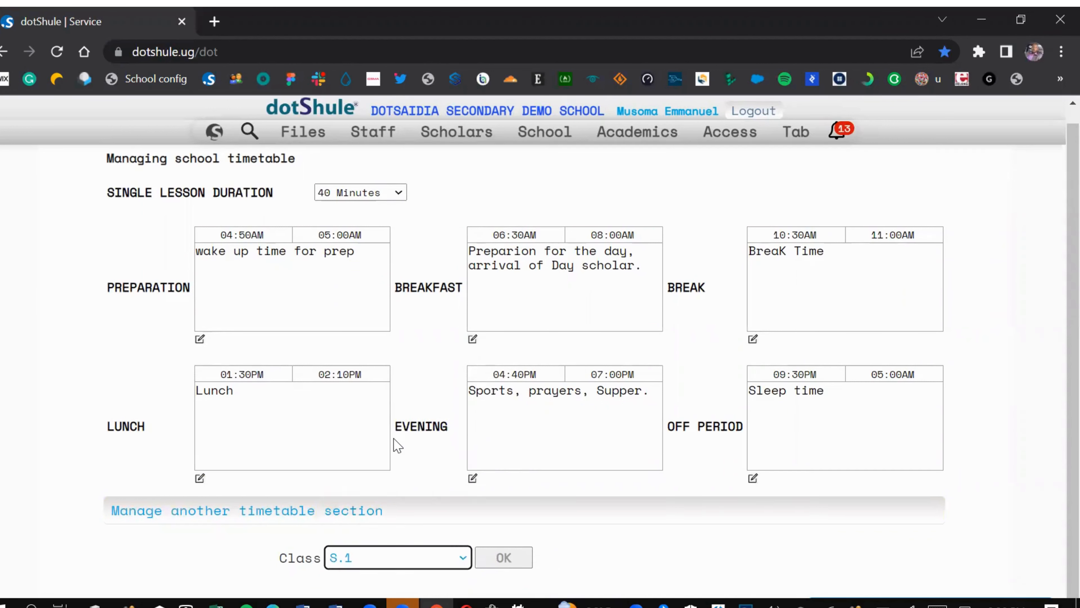
left_click(512, 555)
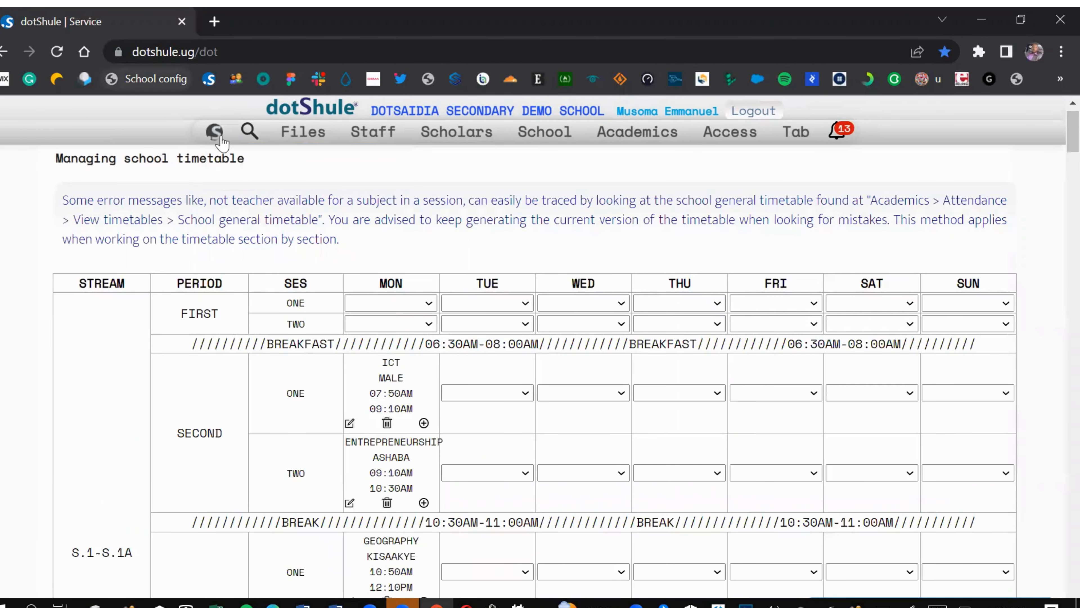
mouse_move(217, 135)
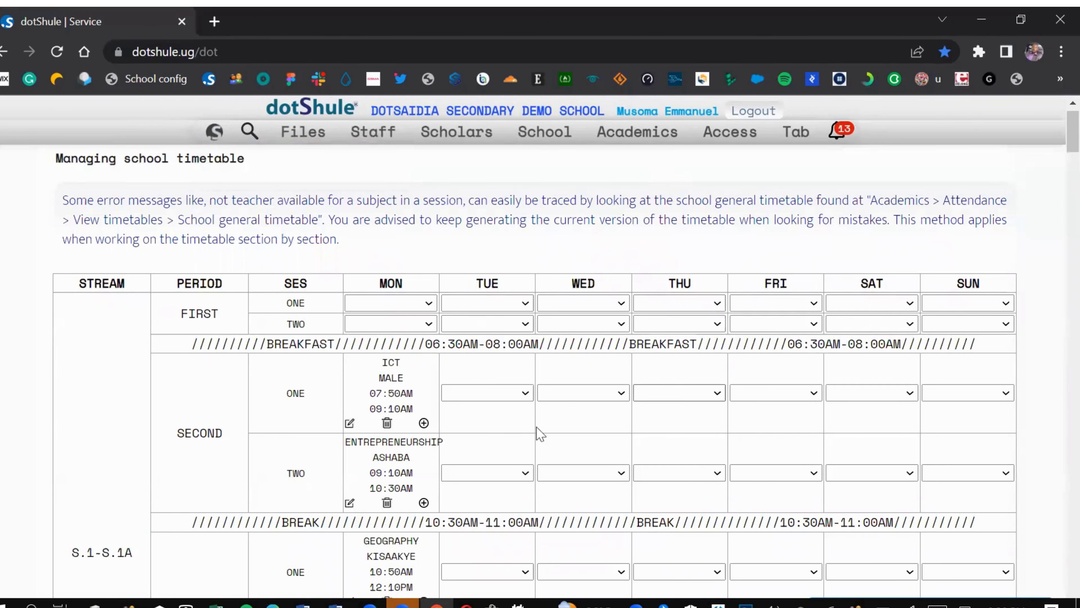
scroll(437, 483, "down", 3)
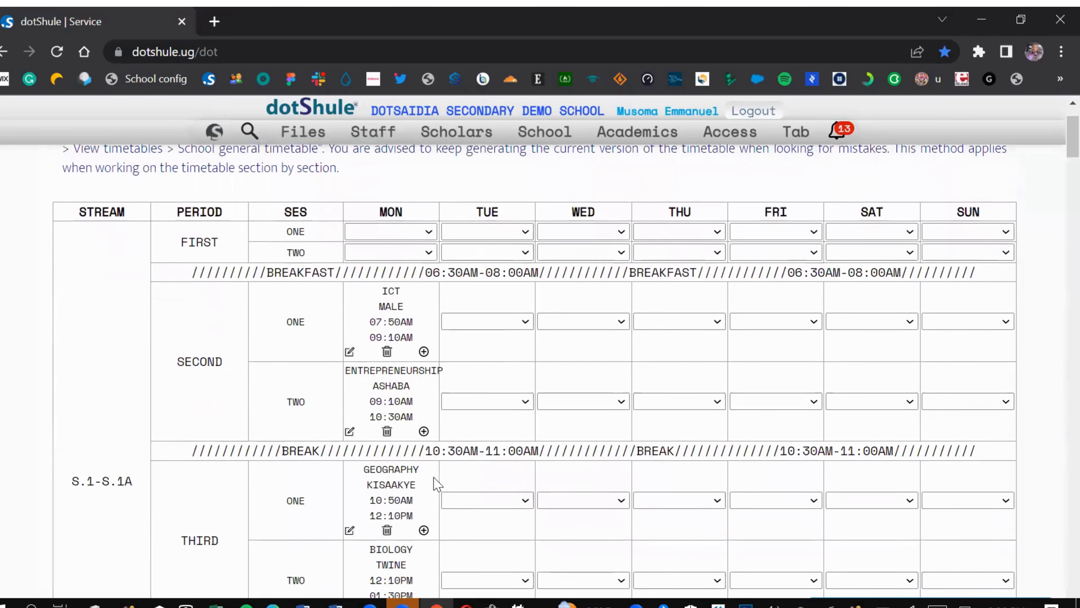
scroll(437, 483, "up", 3)
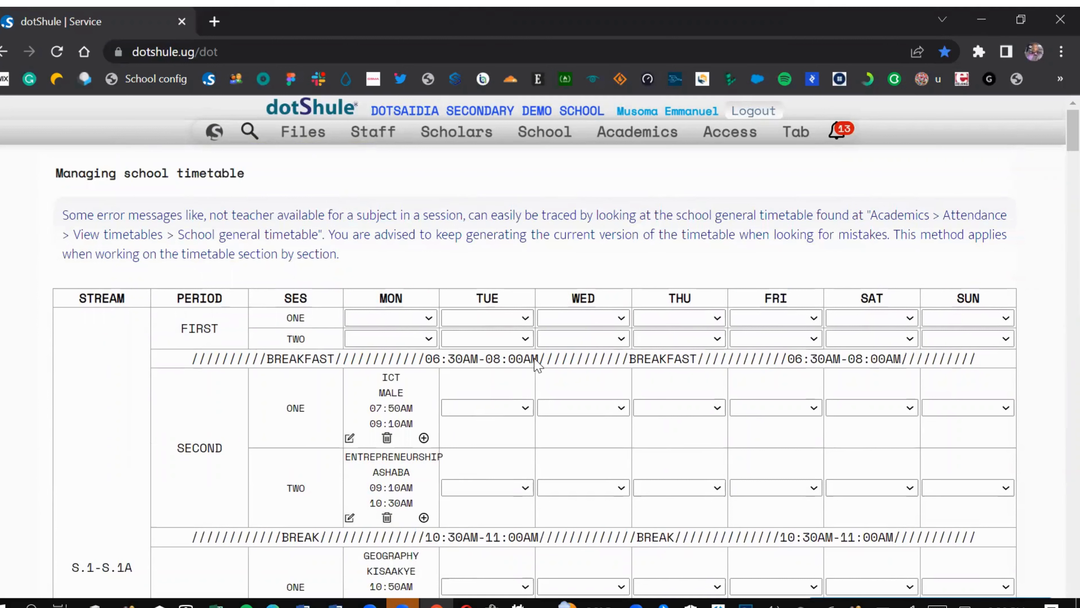
Start a Lesson entry for Tuesday's first period, session one, with English as subject and the first listed teacher.
left_click(454, 325)
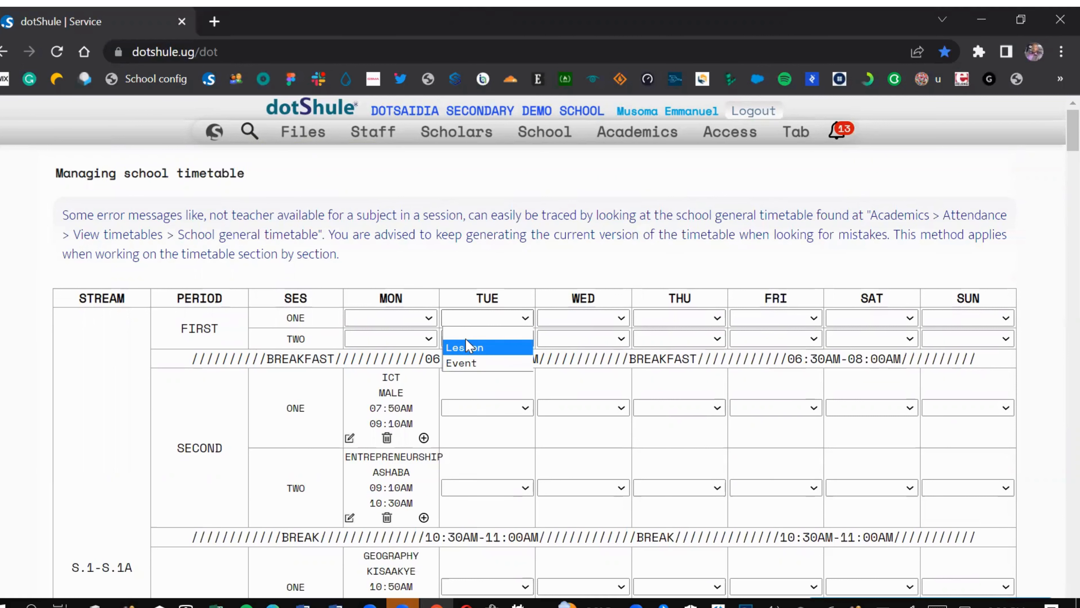
left_click(477, 346)
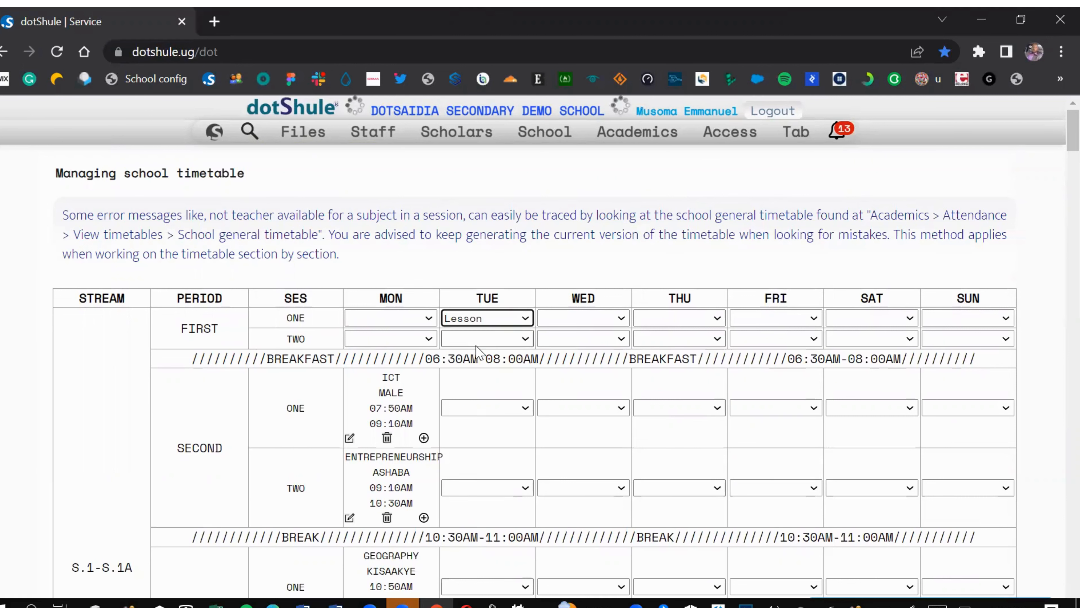
left_click(475, 337)
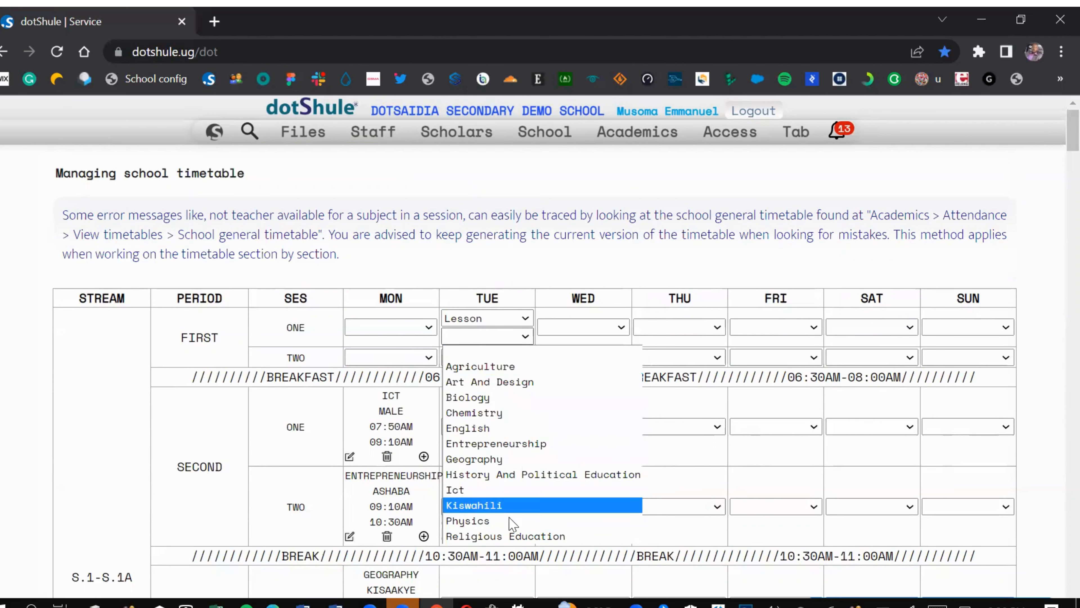
left_click(496, 426)
left_click(465, 356)
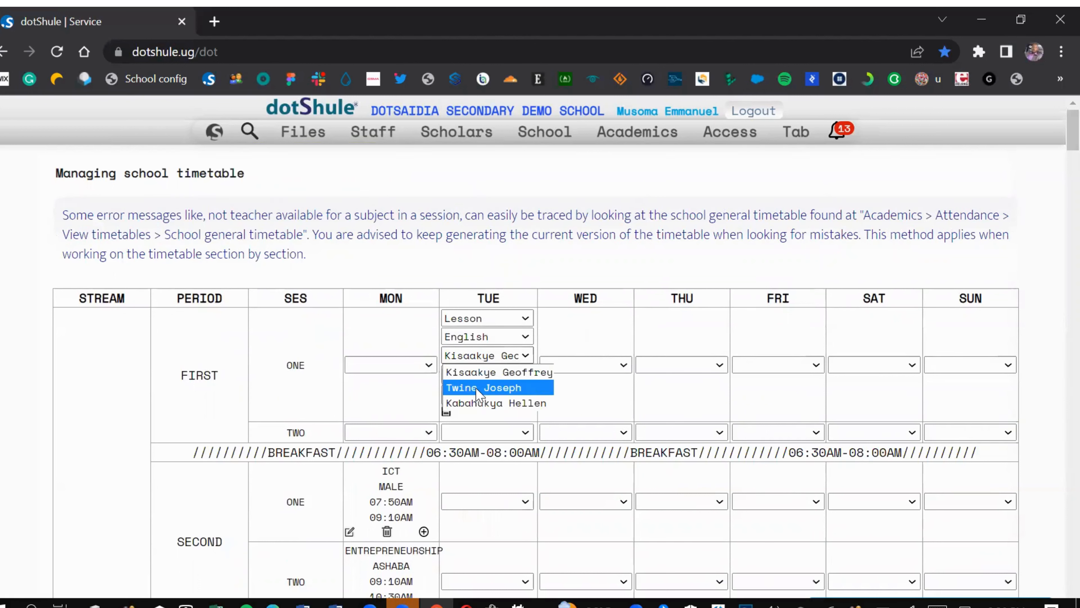
left_click(477, 373)
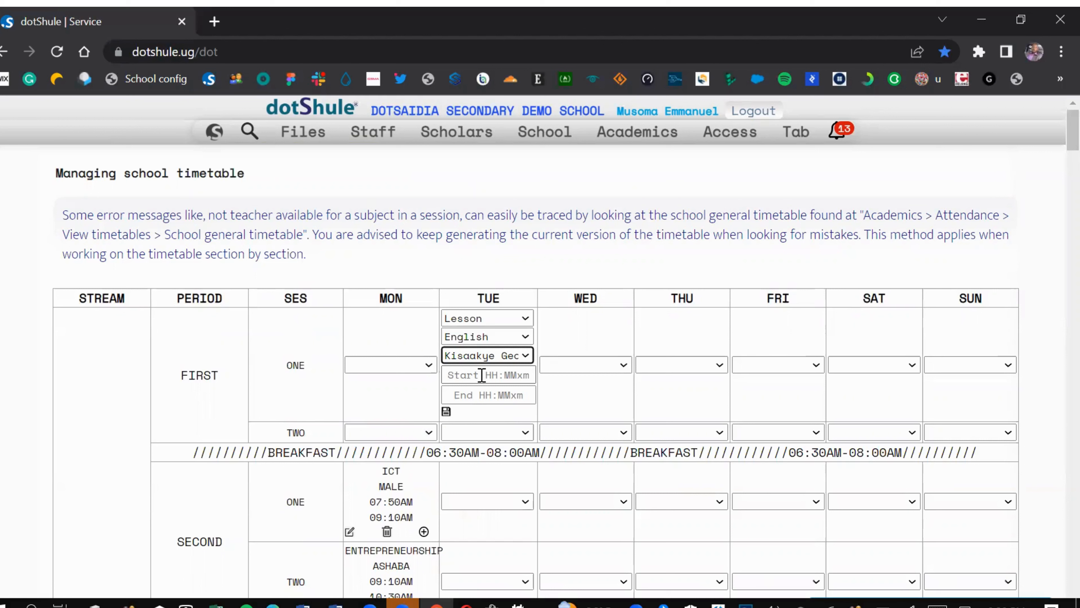
Enter 5:00am as the English lesson's start time and 6:30am as its end time, and try to save it.
left_click(481, 375)
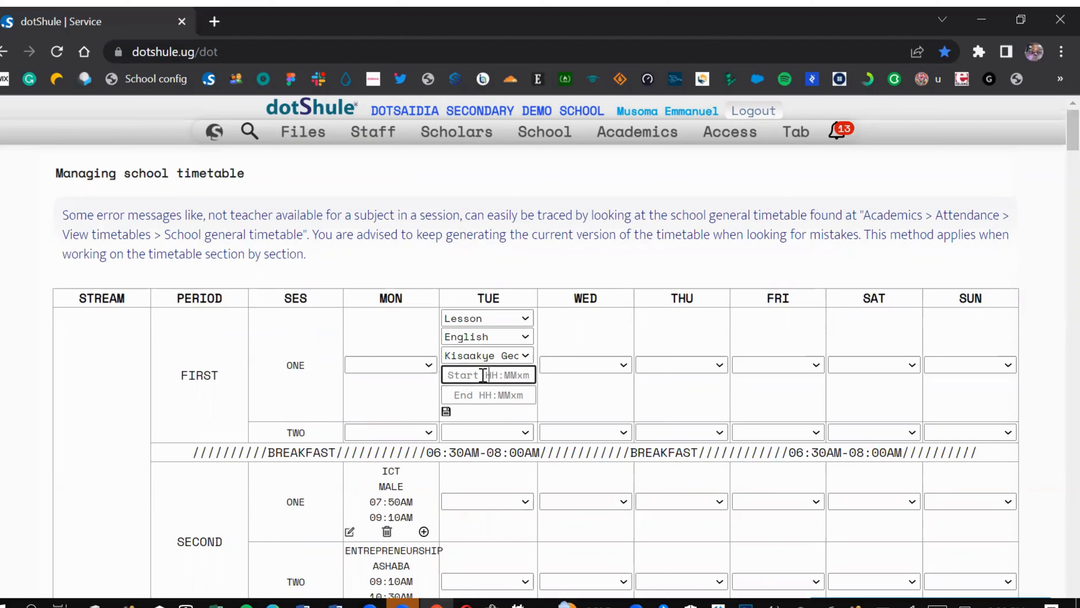
type("5:00am")
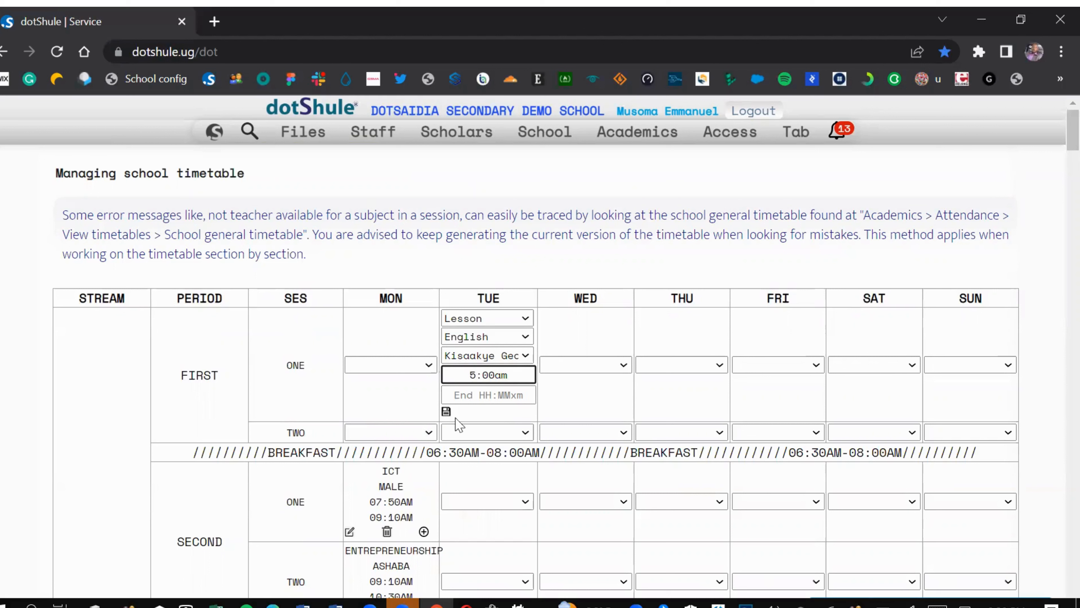
left_click(472, 395)
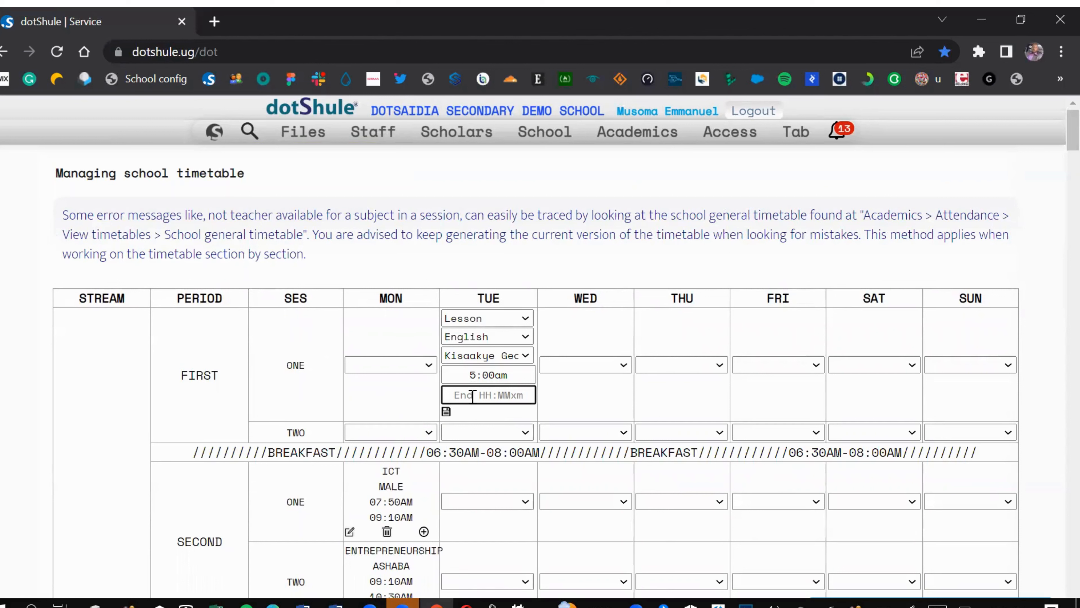
type("6:20:")
key("BackSpace")
type("am")
key("BackSpace")
type("3")
left_click(445, 415)
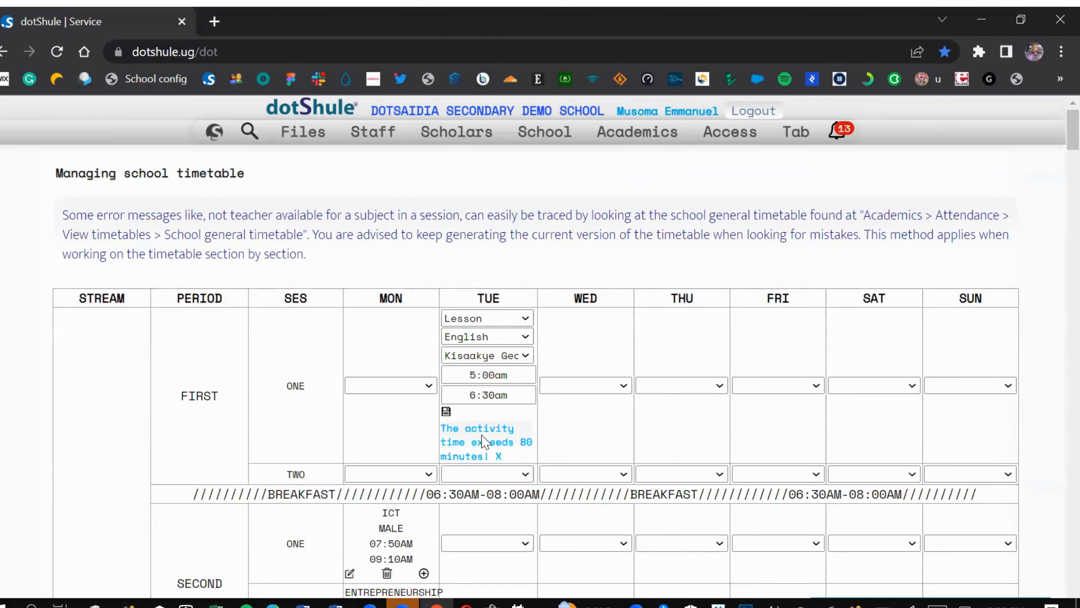
Dismiss the message, set the English lesson's end time to 6:20am, and save the entry.
left_click(500, 456)
left_click(489, 395)
key("BackSpace")
type("2")
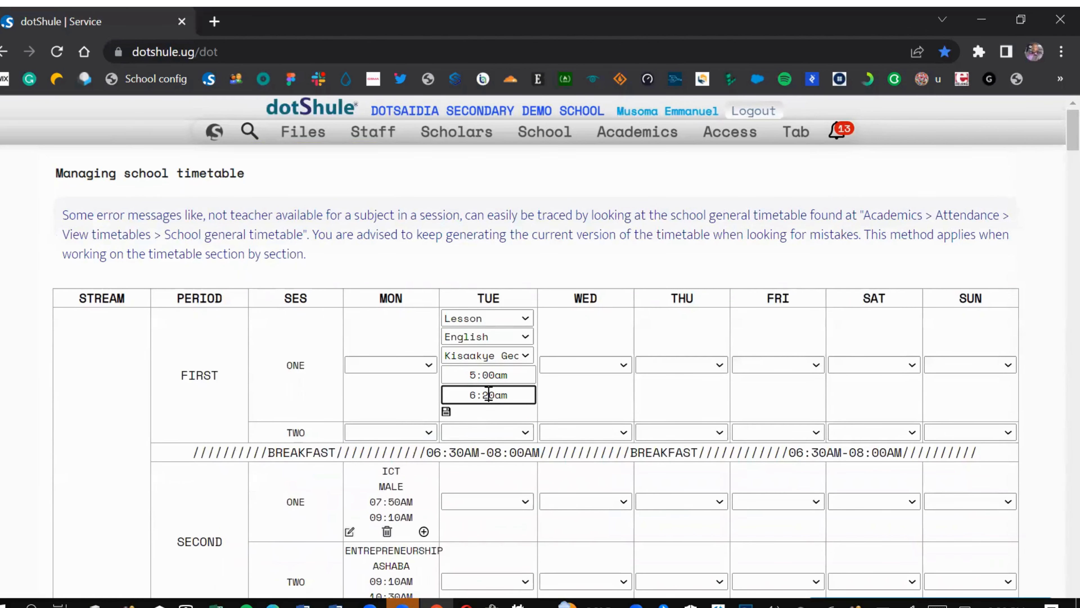
left_click(446, 411)
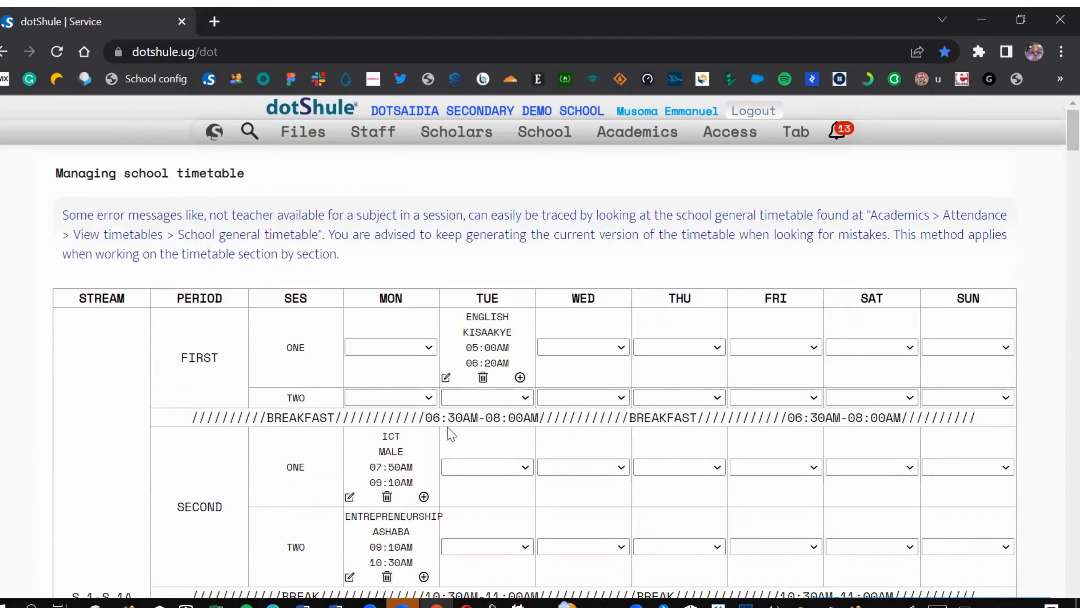
Start a Lesson entry for Tuesday's first period, session two, with English as the subject.
left_click(483, 396)
left_click(483, 430)
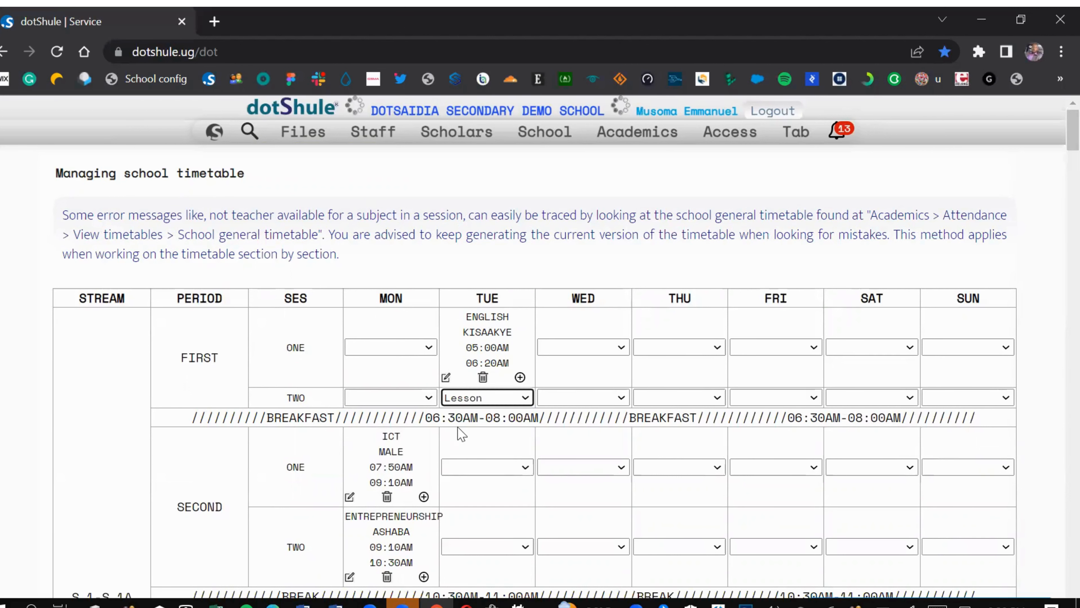
left_click(463, 419)
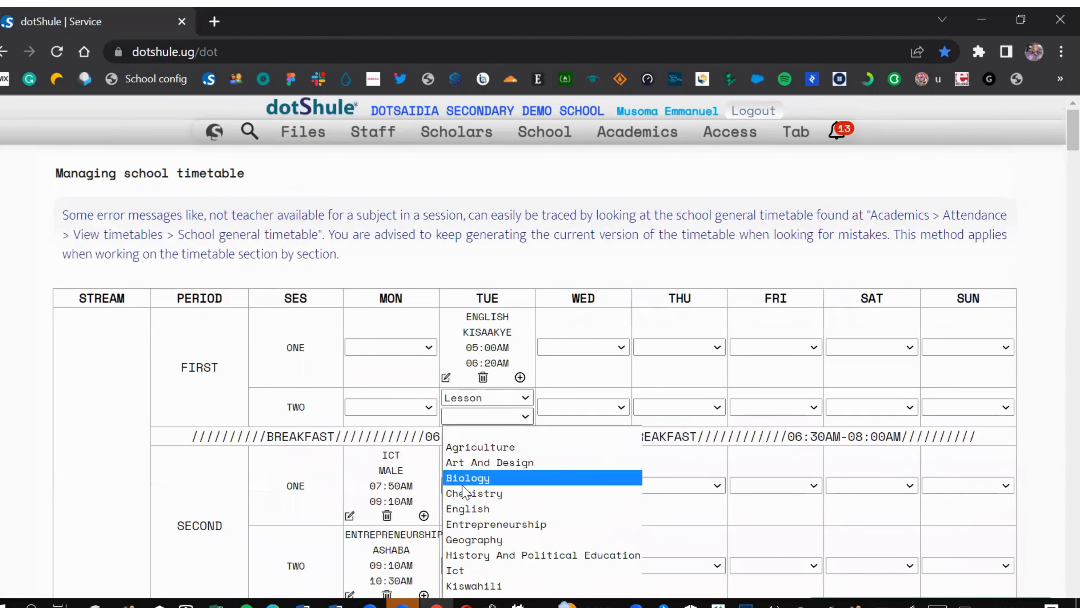
left_click(468, 509)
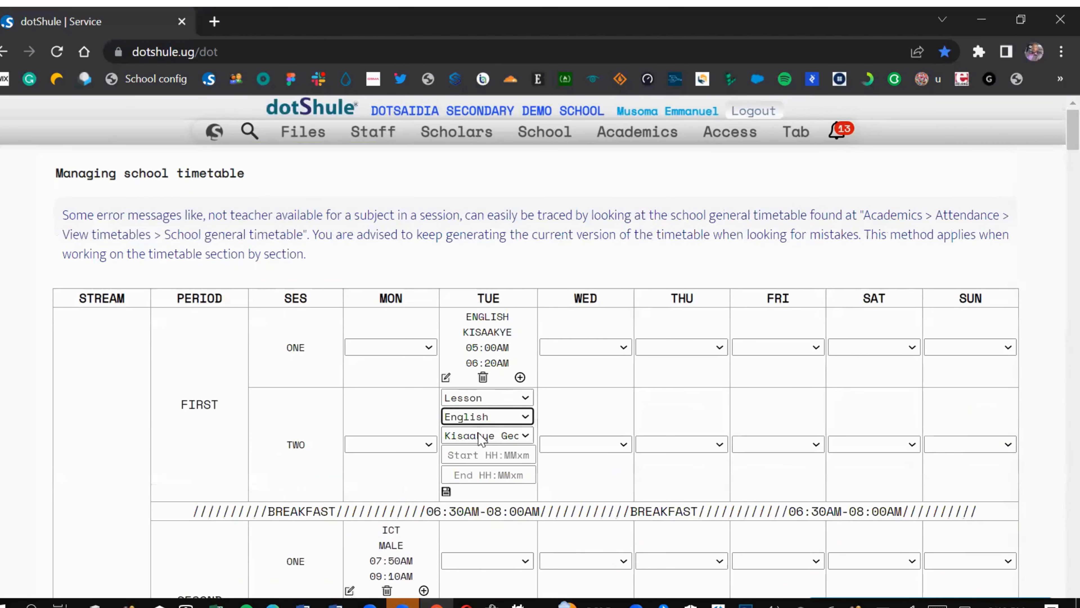
Copy session one's end time, 06:20AM, into the session two lesson's start time.
left_click(481, 454)
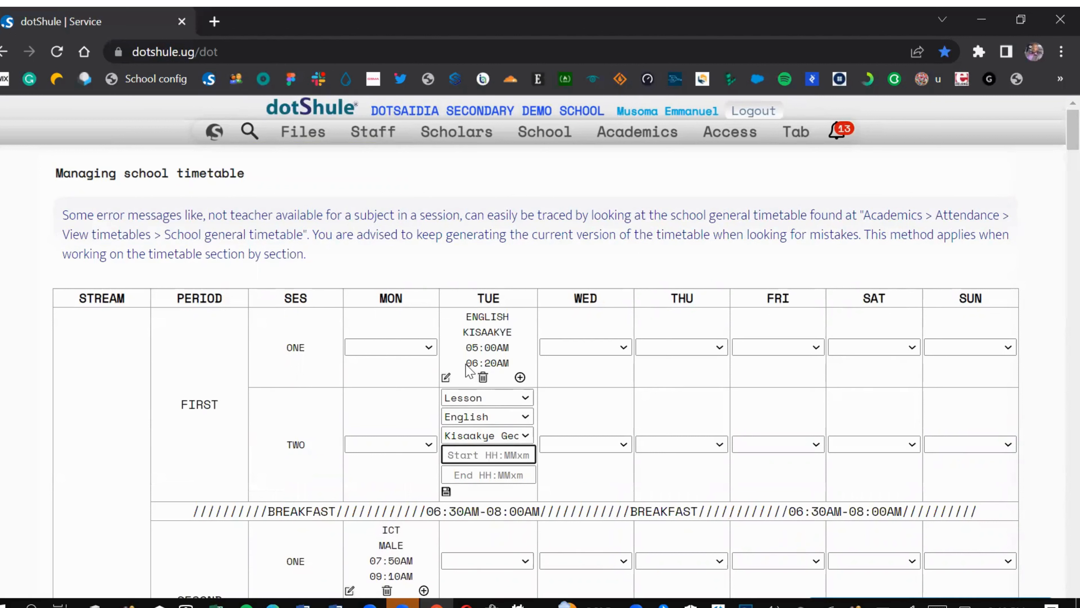
left_click_drag(466, 363, 514, 368)
key("ctrl+c")
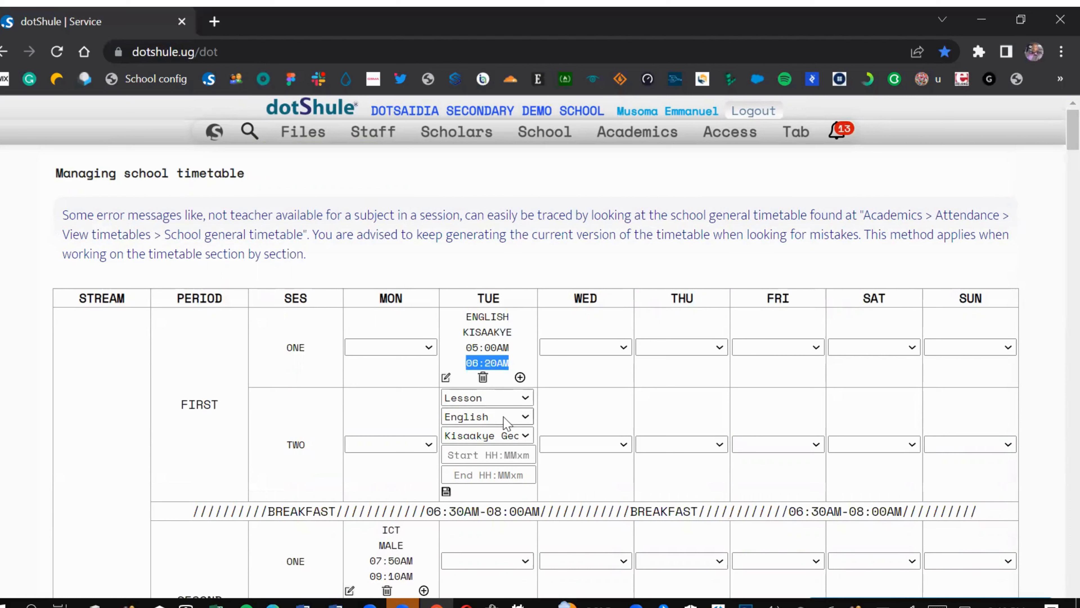
left_click(500, 454)
key("ctrl+v")
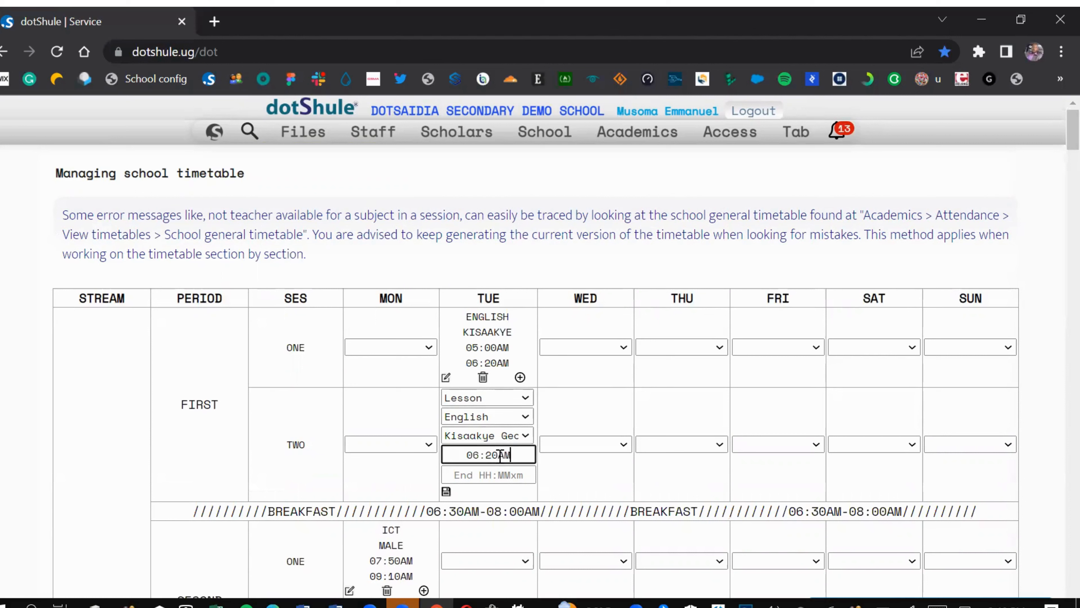
Set the session two English lesson's end time to 06:30AM and save the entry.
left_click(494, 473)
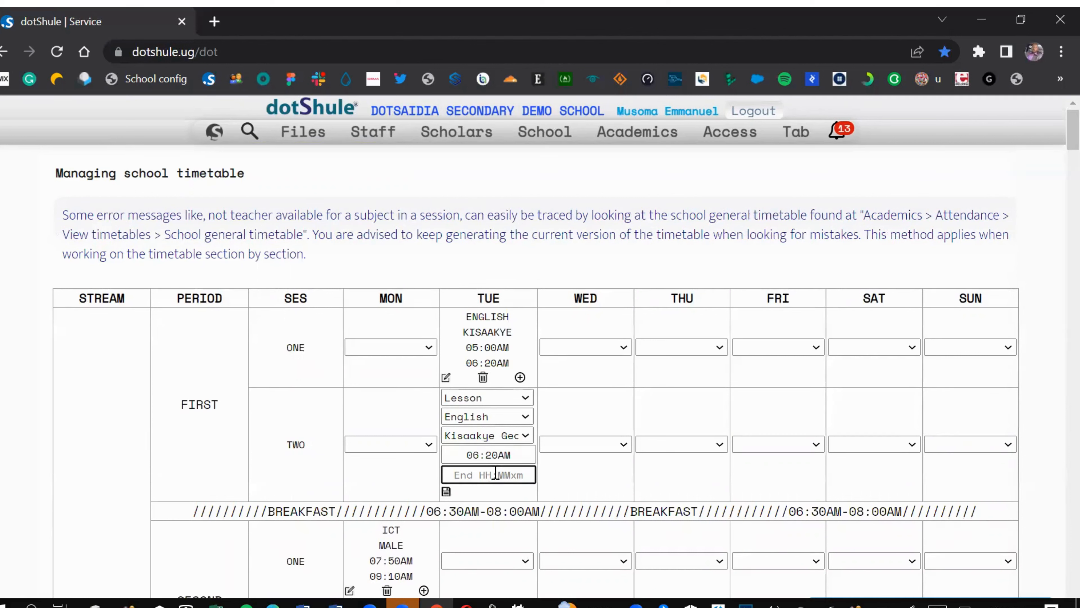
type("6")
key("BackSpace")
key("ctrl+v")
left_click(490, 474)
key("BackSpace")
type("3")
left_click(445, 491)
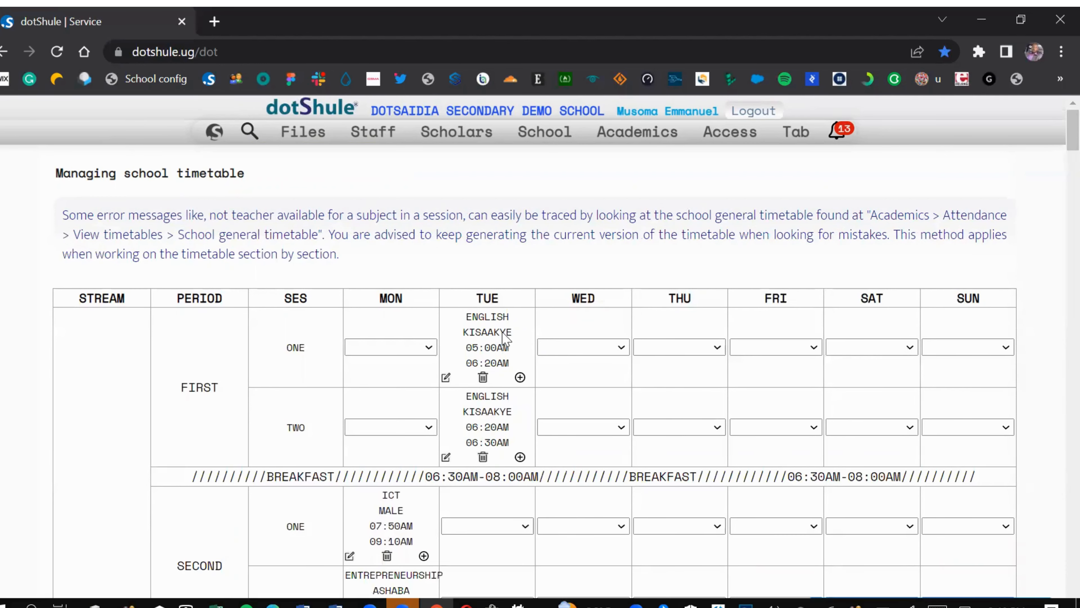
Start a Lesson entry for Tuesday's second period, session one, with Geography as subject and the third listed teacher.
scroll(506, 338, "down", 4)
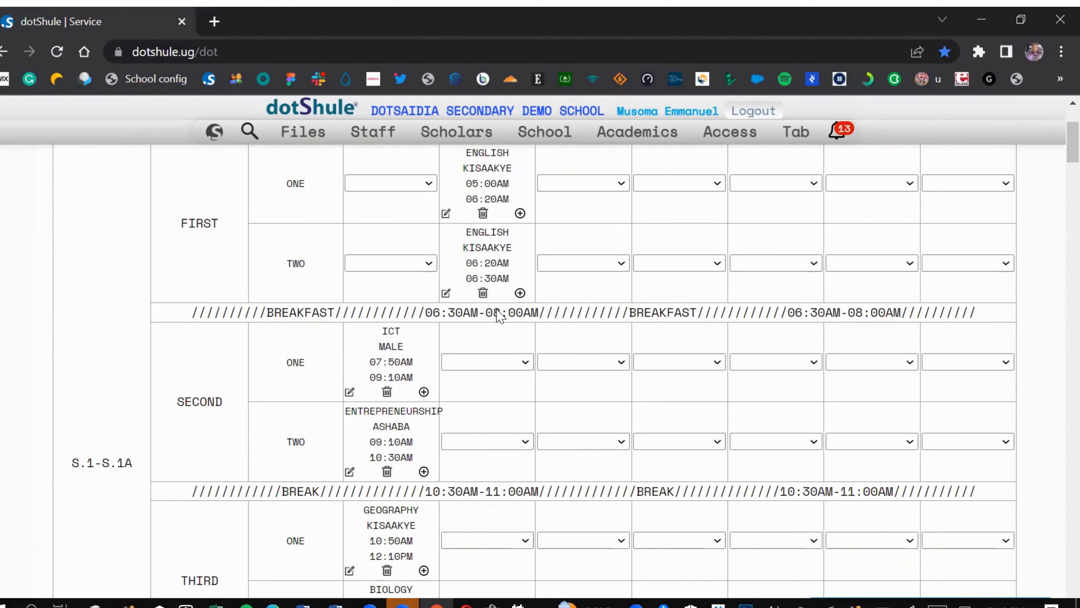
left_click(481, 365)
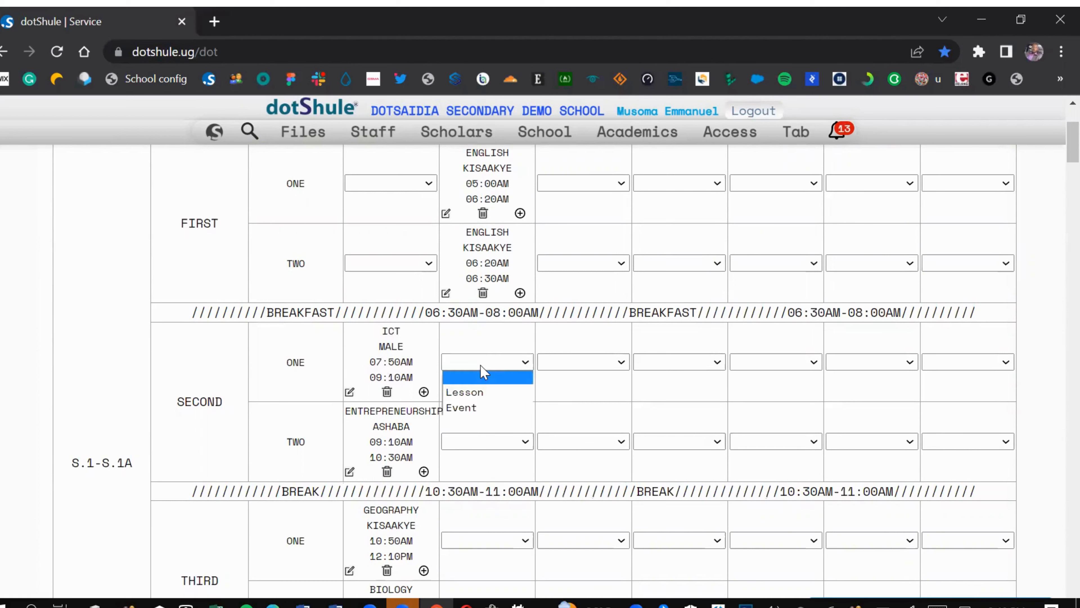
left_click(481, 393)
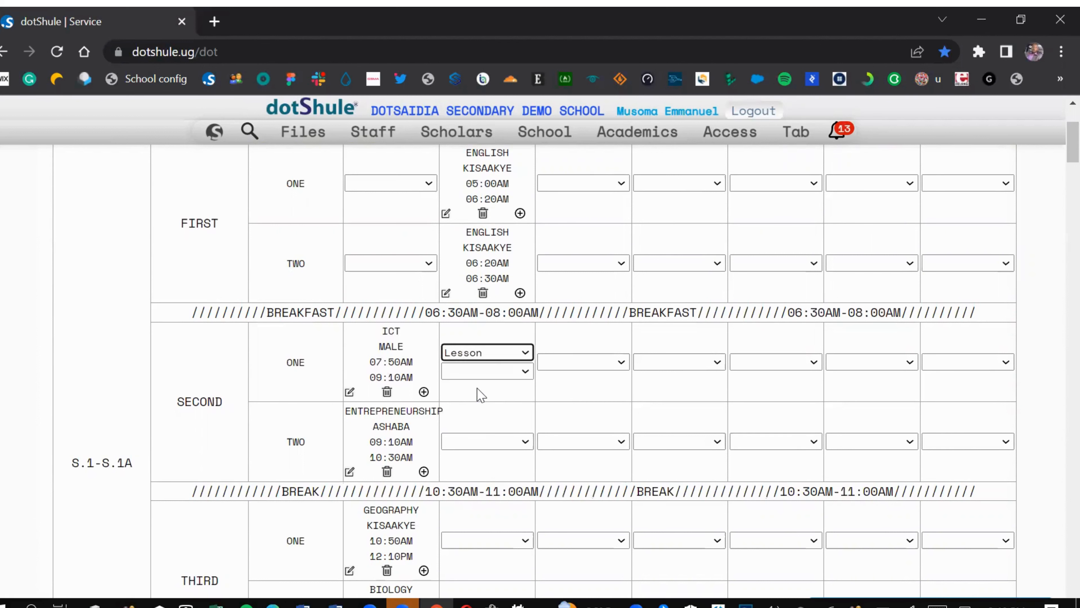
left_click(480, 373)
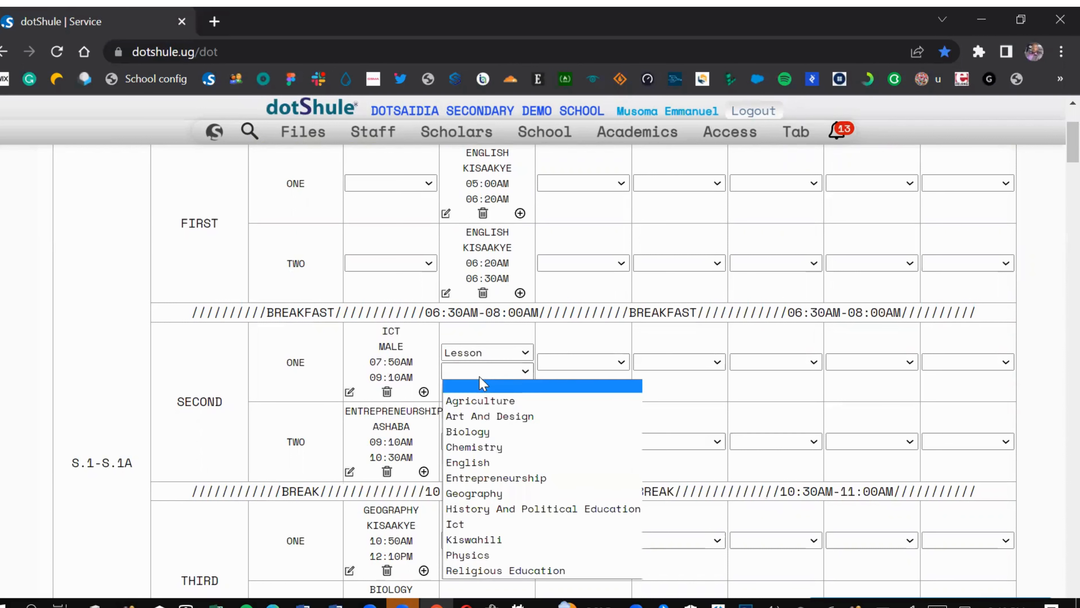
left_click(474, 494)
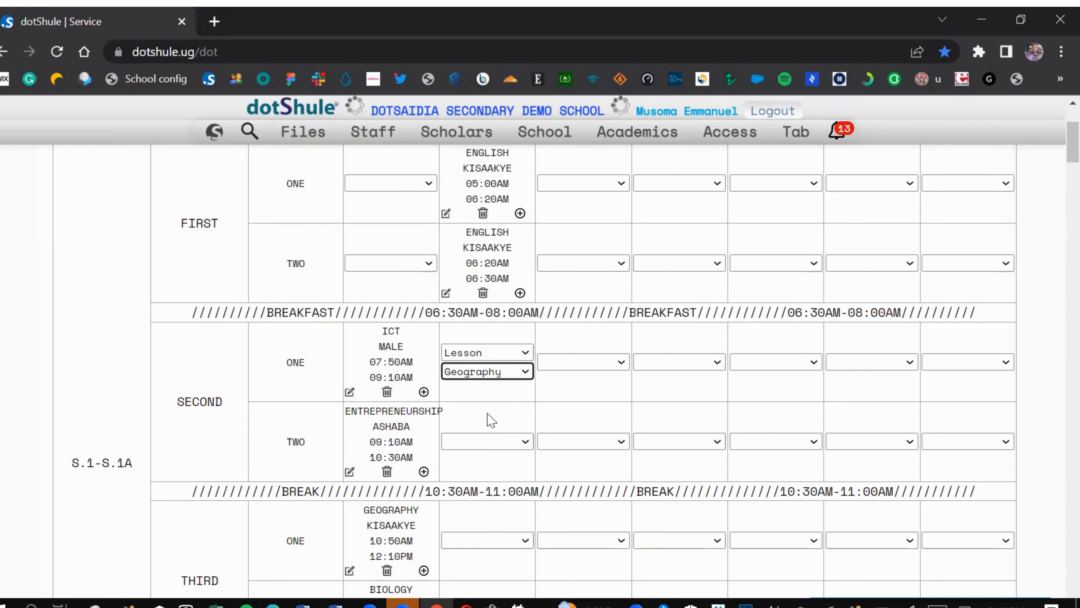
left_click(502, 371)
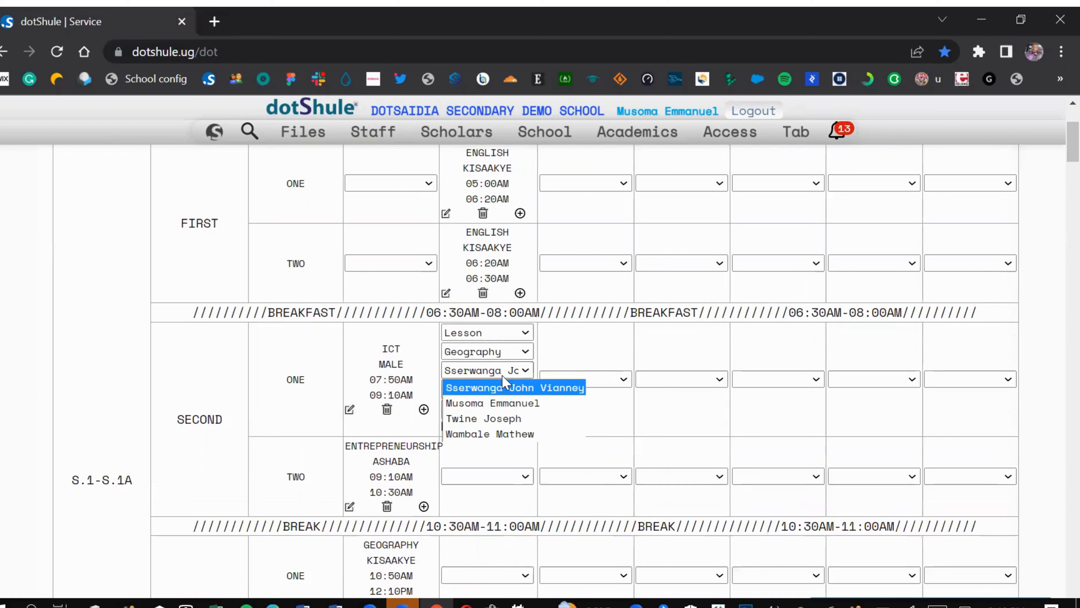
left_click(496, 419)
Set Tuesday's second-period, session one Geography lesson to run from 8:00am to 9:20am and save it.
left_click(482, 391)
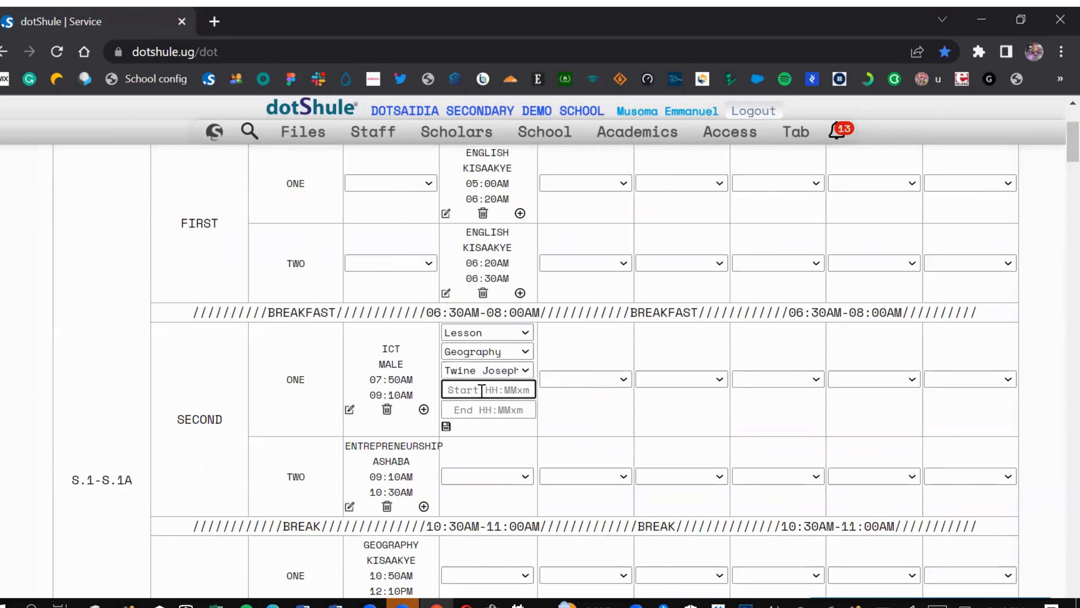
type("8:00")
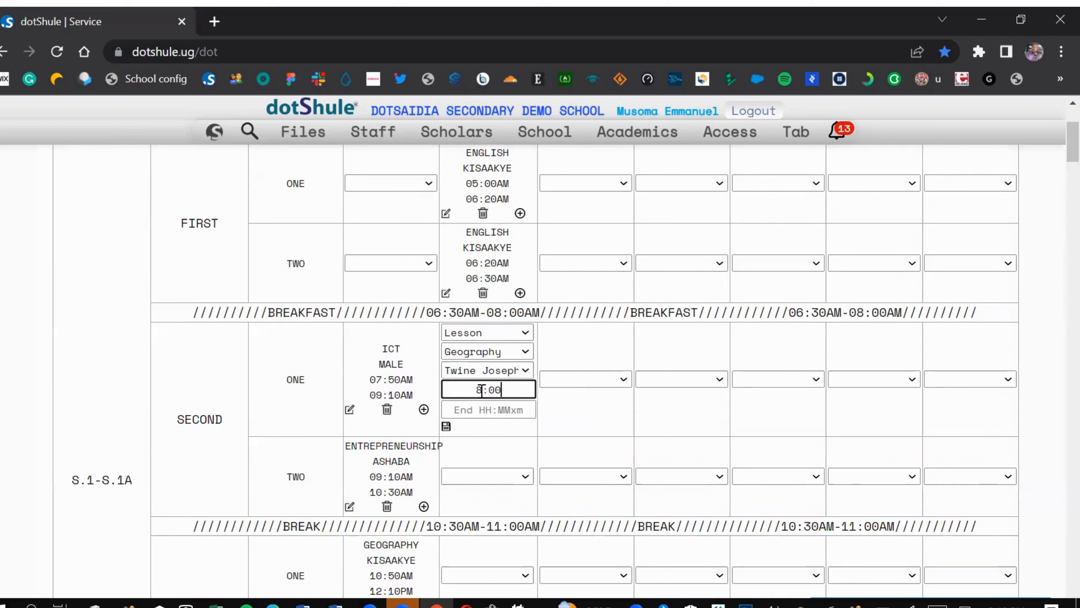
type("am")
left_click(480, 409)
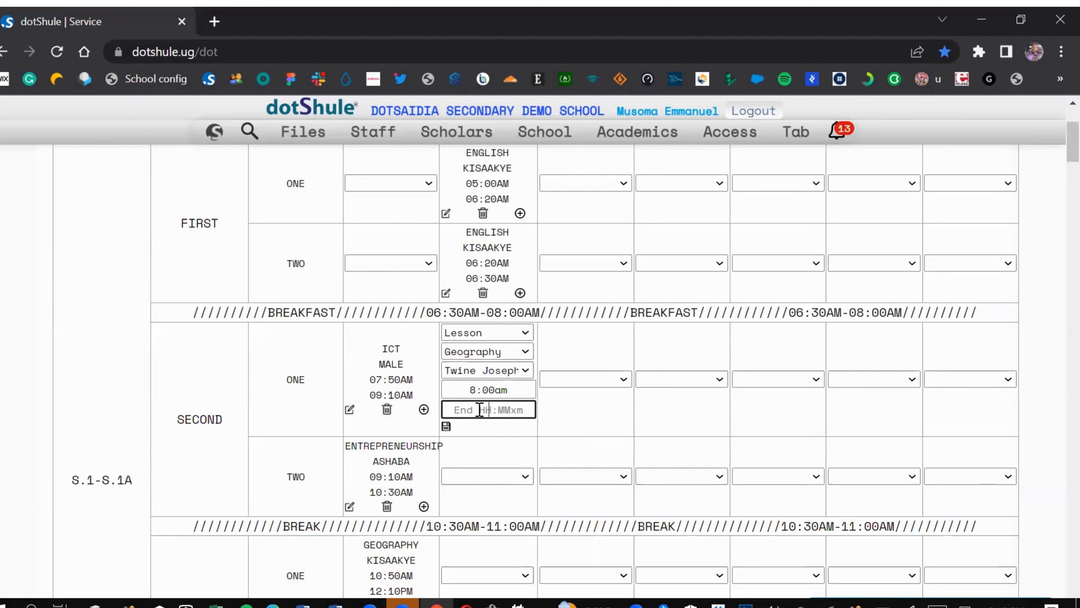
type("9:00")
key("BackSpace")
key("BackSpace")
type("20am")
left_click(446, 425)
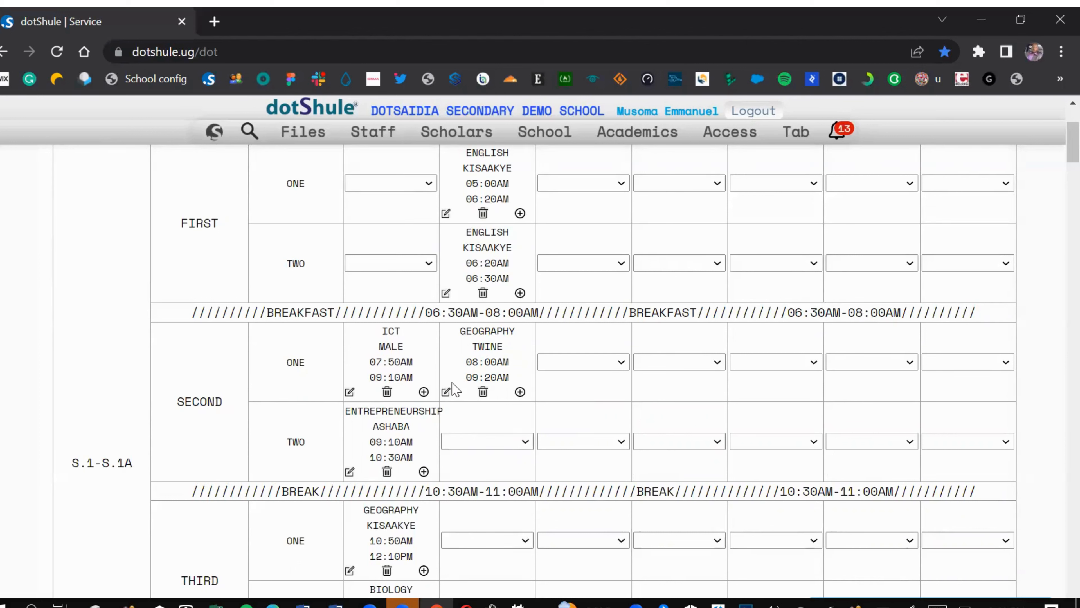
Add a parallel Lesson entry below Tuesday's Geography lesson, with Entrepreneurship as subject and the third listed teacher.
left_click(520, 391)
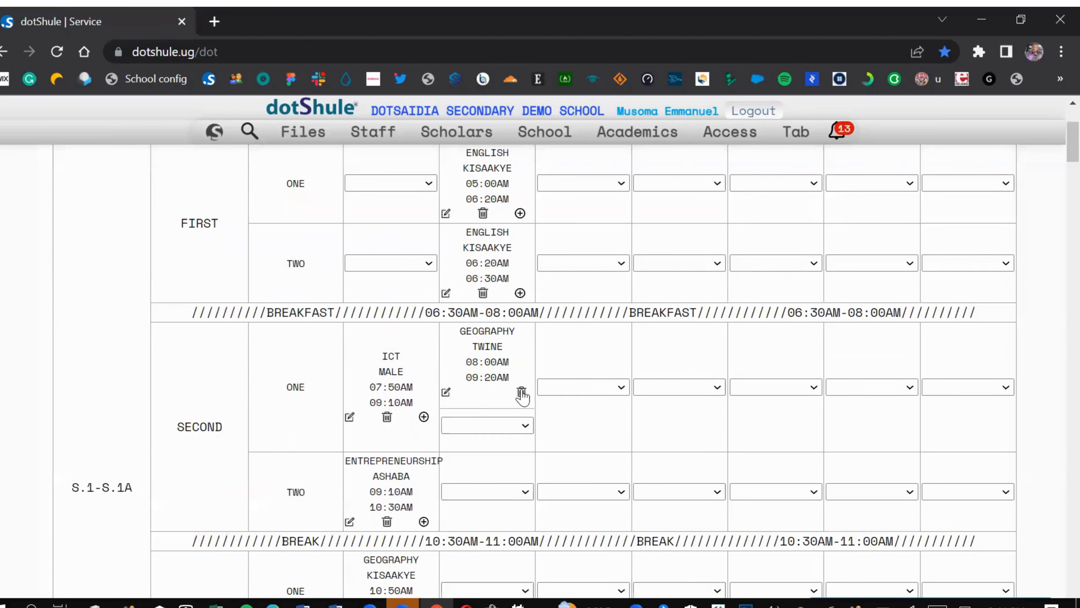
left_click(450, 426)
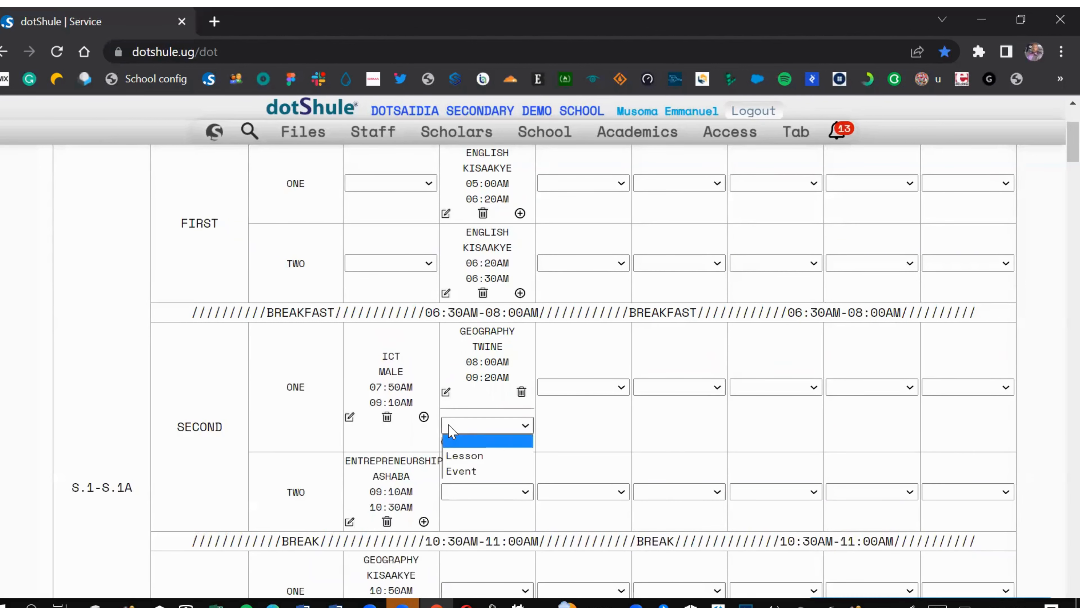
left_click(464, 456)
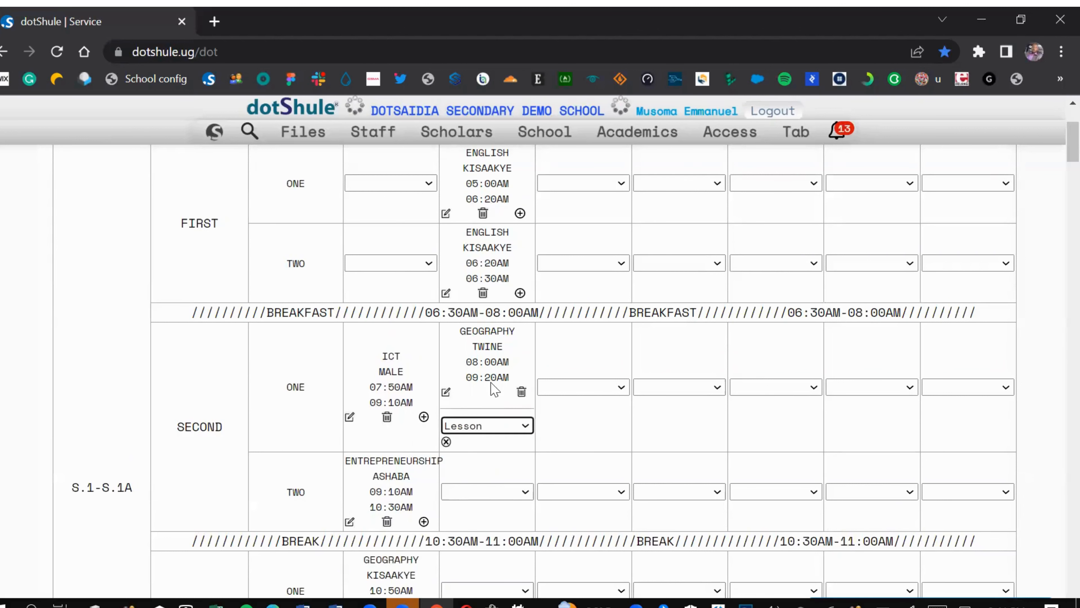
left_click(463, 444)
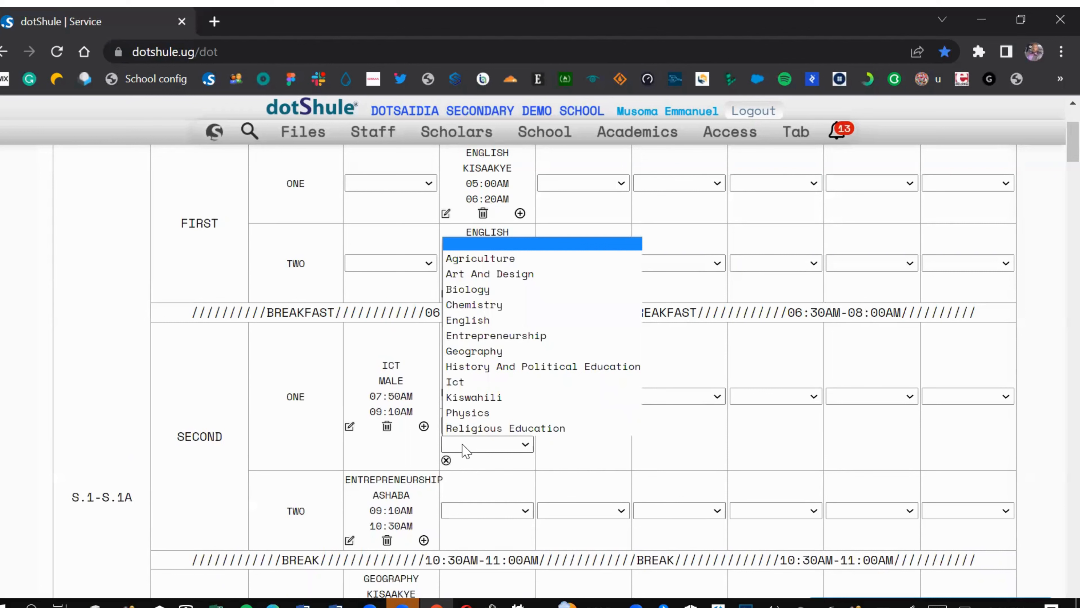
left_click(464, 445)
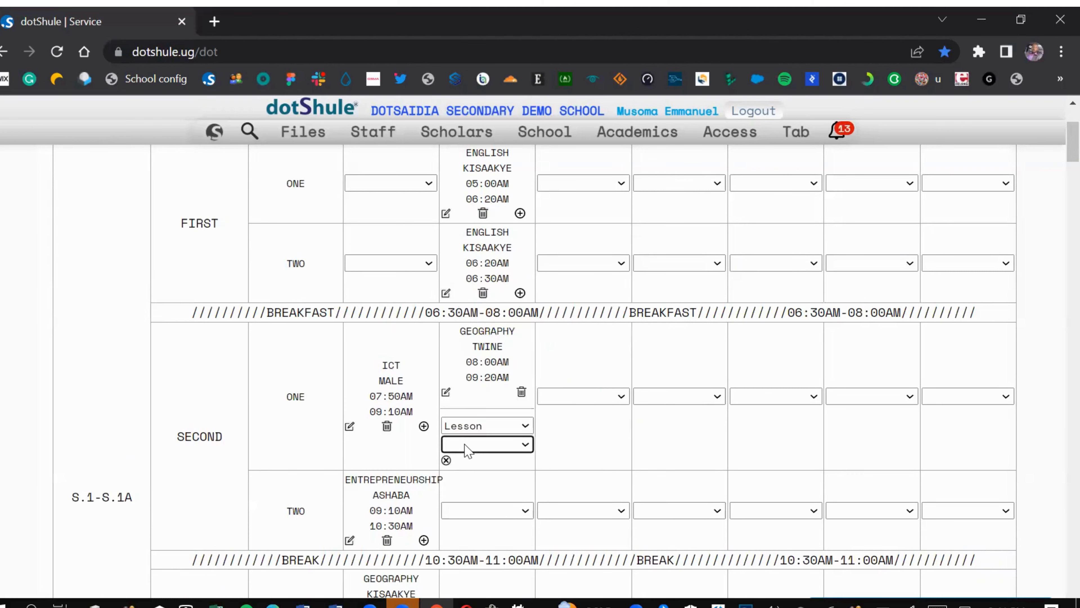
left_click(465, 447)
left_click(512, 336)
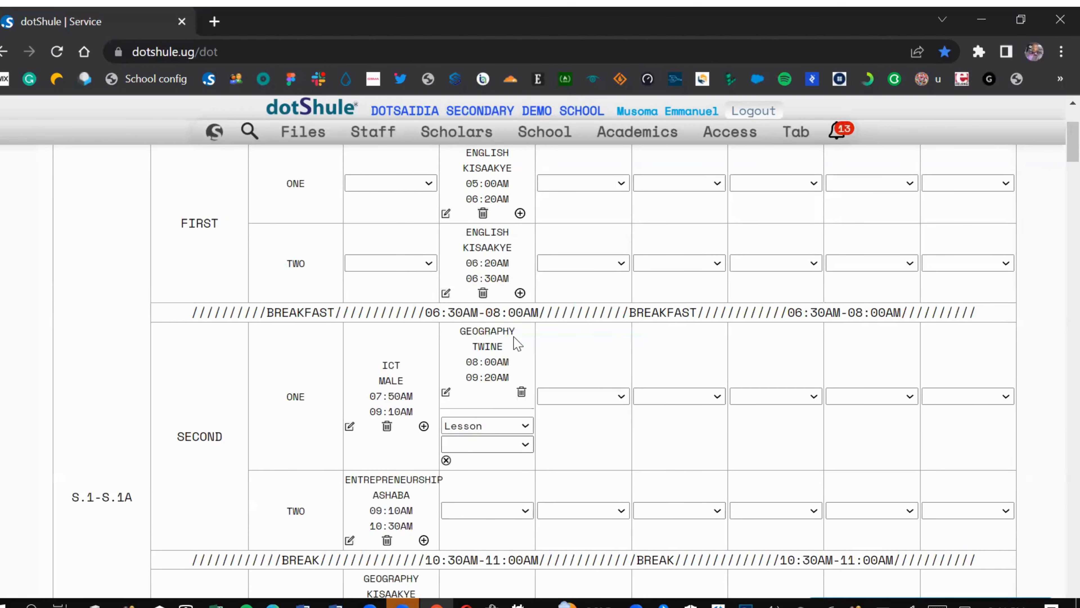
left_click(475, 464)
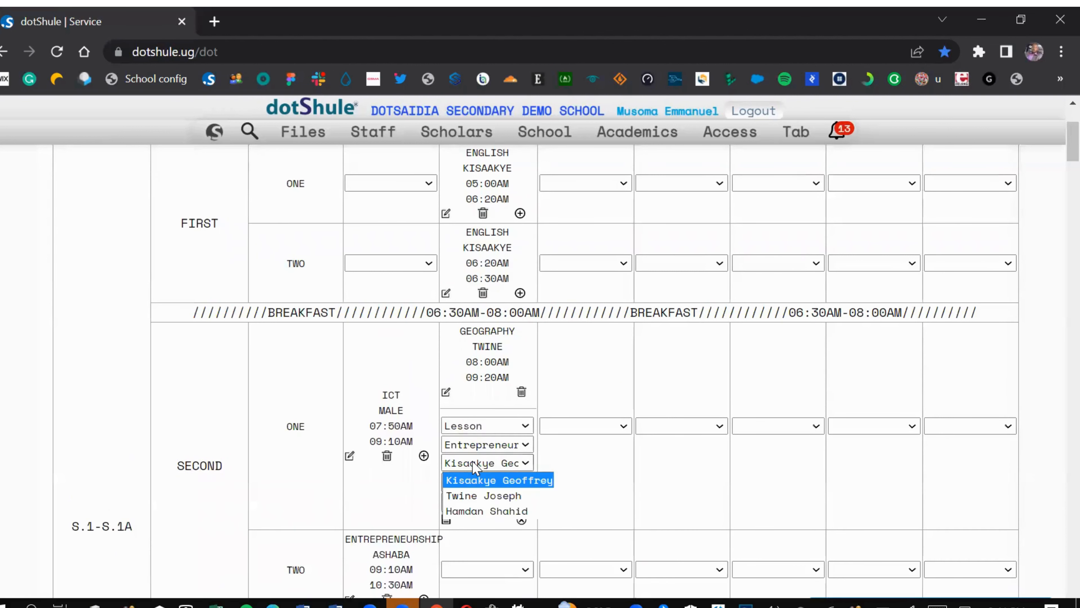
left_click(489, 511)
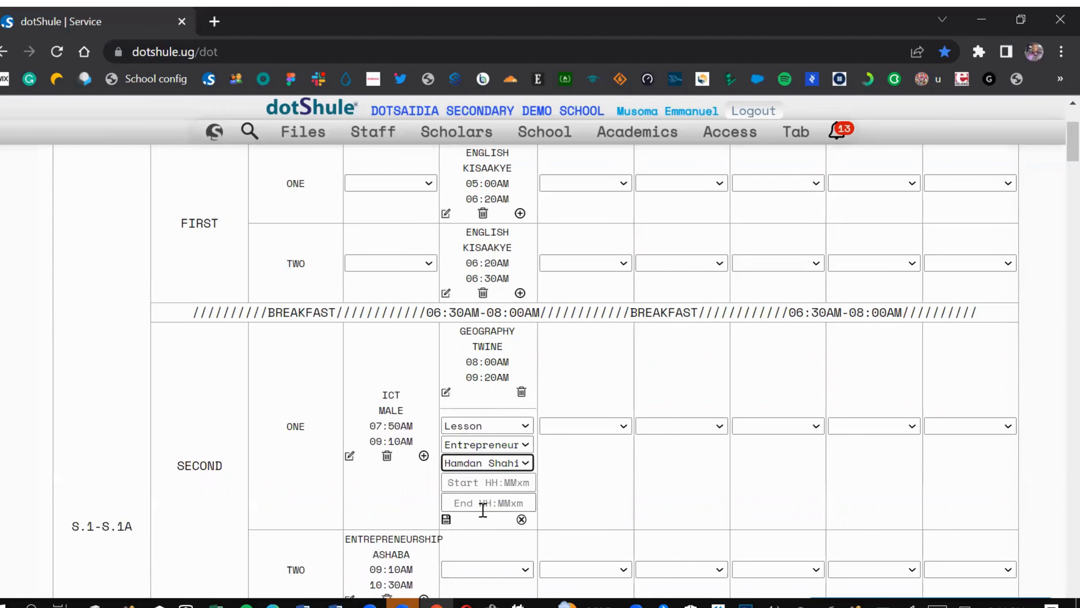
Set the parallel Entrepreneurship lesson's start to 8:00am and end to 9:00am, and save the entry.
left_click(463, 482)
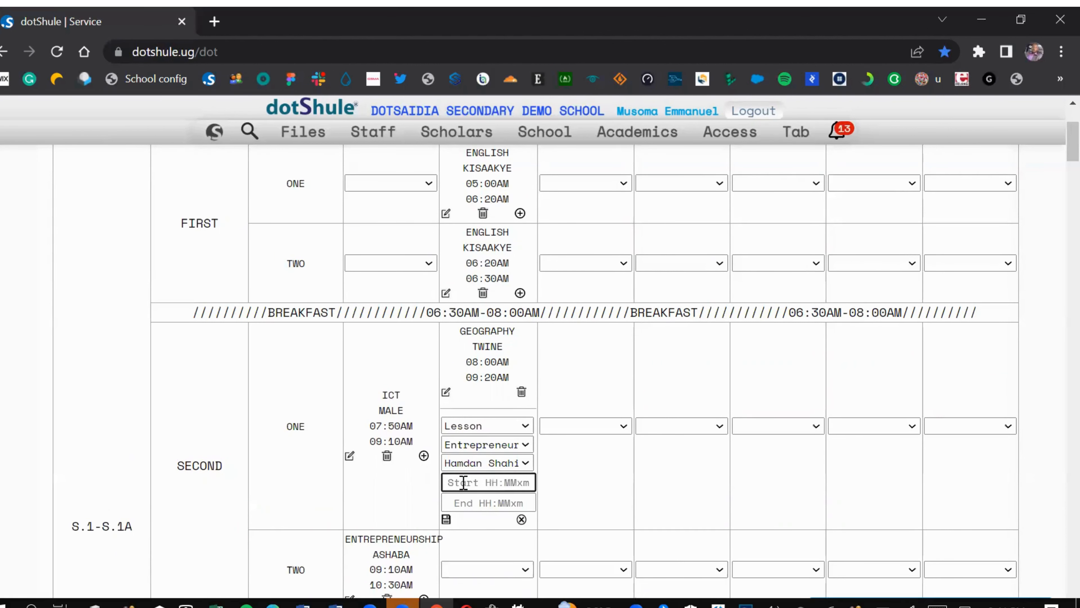
type("8:00am")
left_click(474, 502)
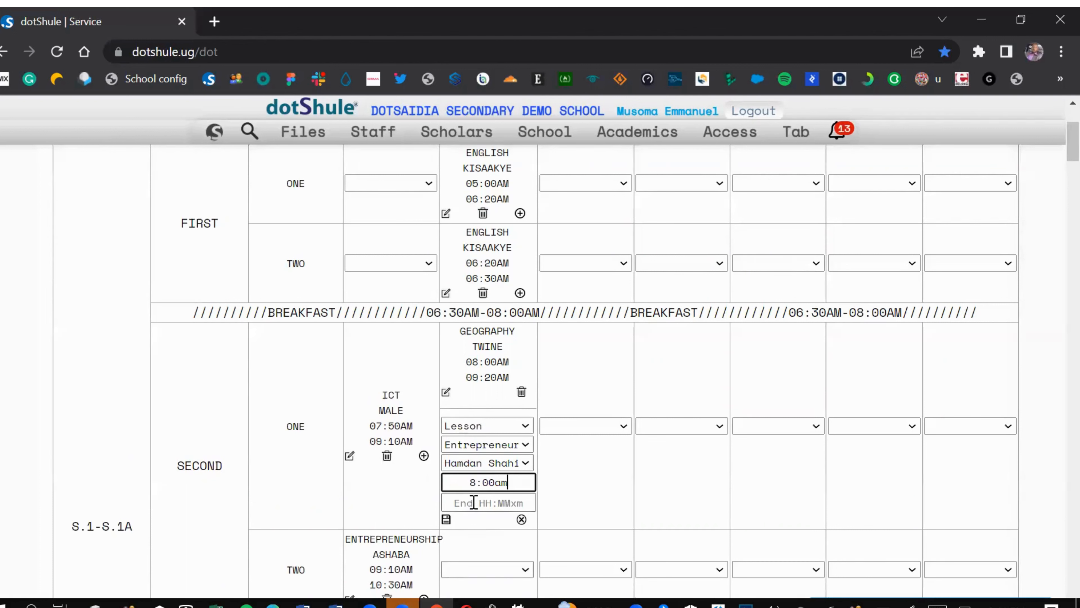
type("9:00")
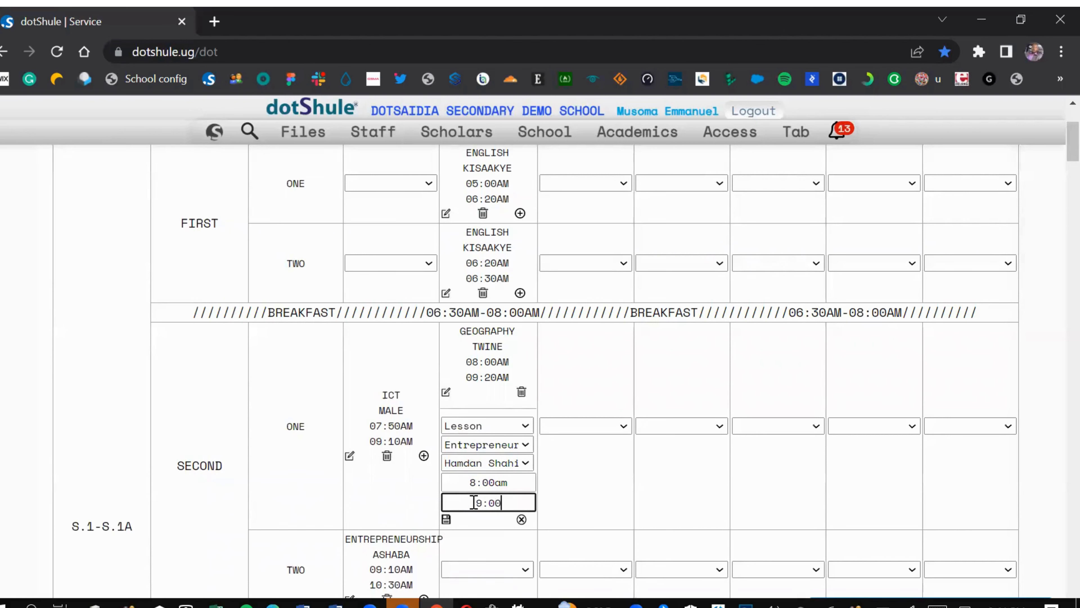
type("am")
left_click(445, 519)
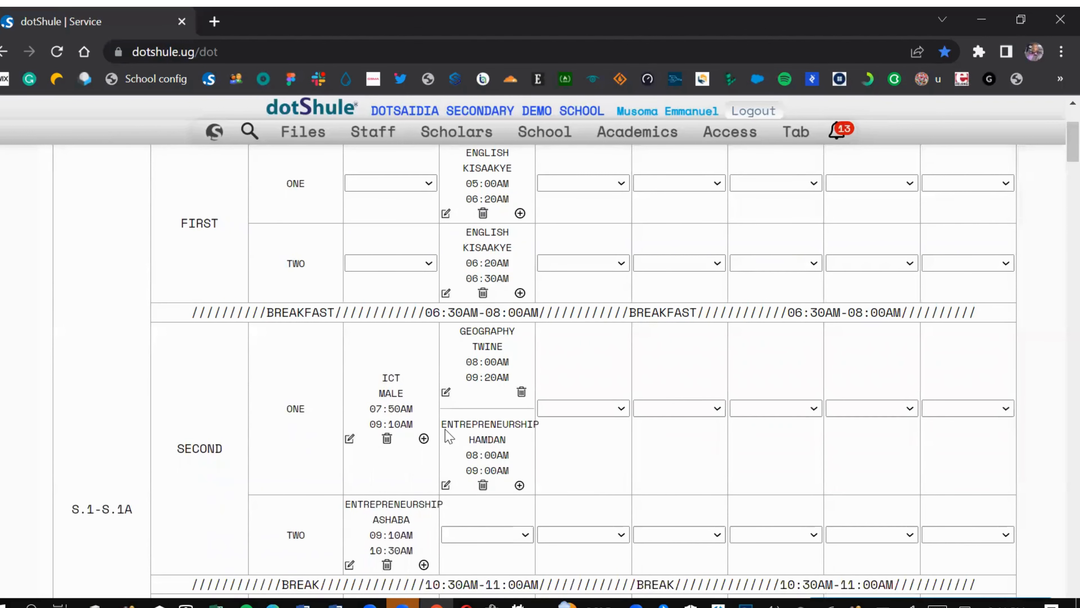
Edit Tuesday's Entrepreneurship lesson to end at 09:20am and save the change.
left_click(446, 484)
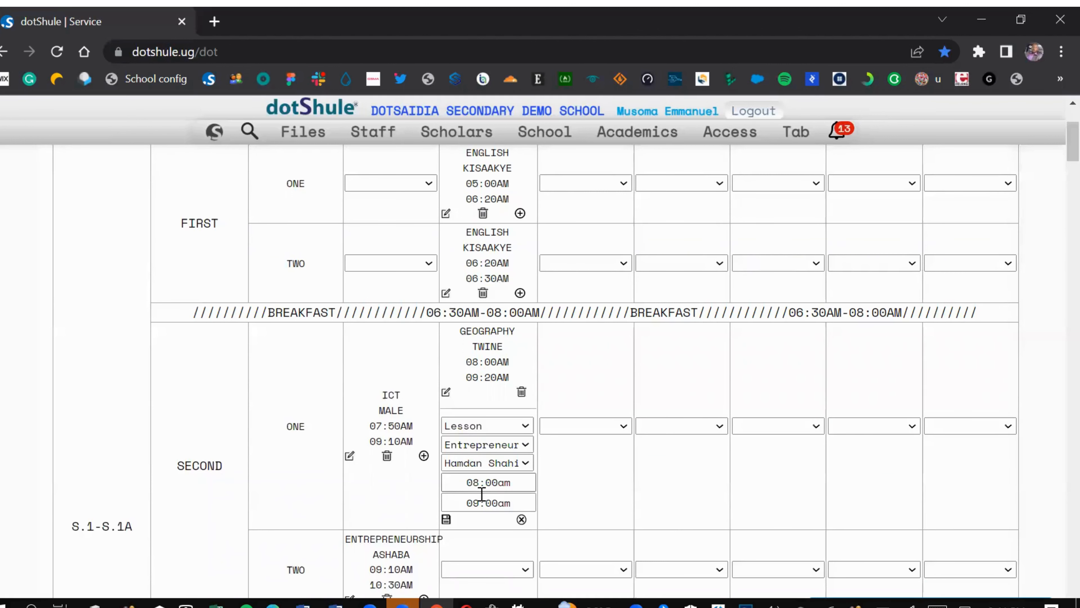
left_click(491, 503)
key("BackSpace")
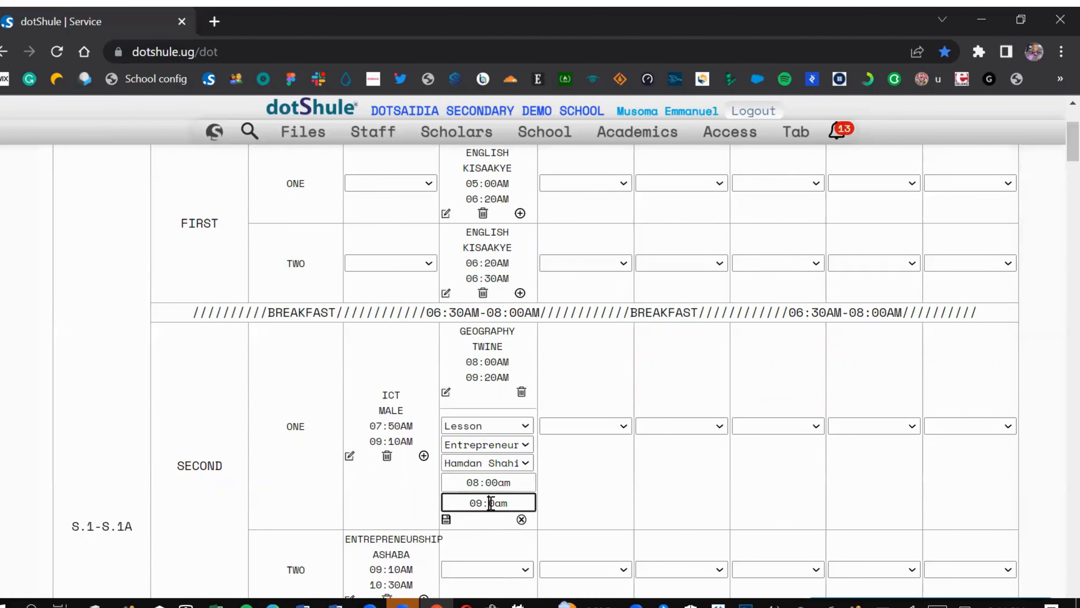
type("2")
left_click(447, 520)
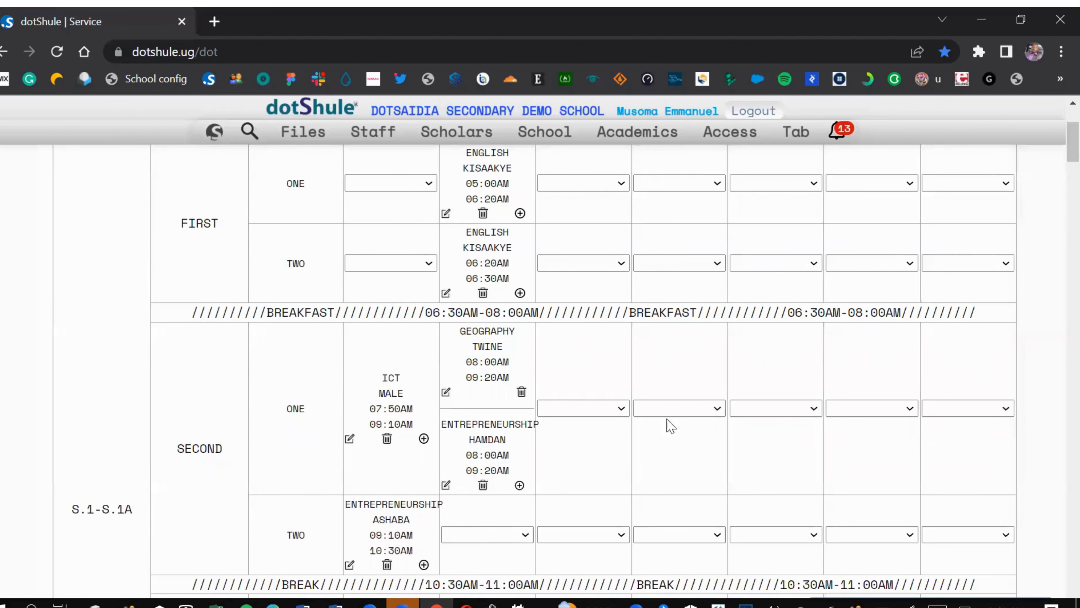
scroll(730, 409, "up", 2)
scroll(730, 410, "down", 2)
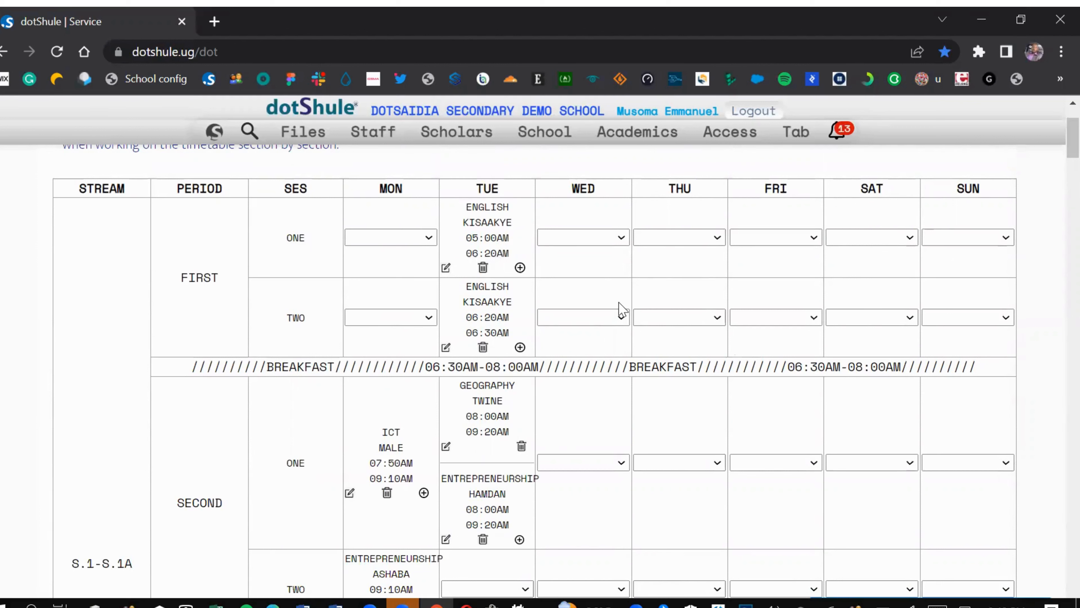
left_click(760, 237)
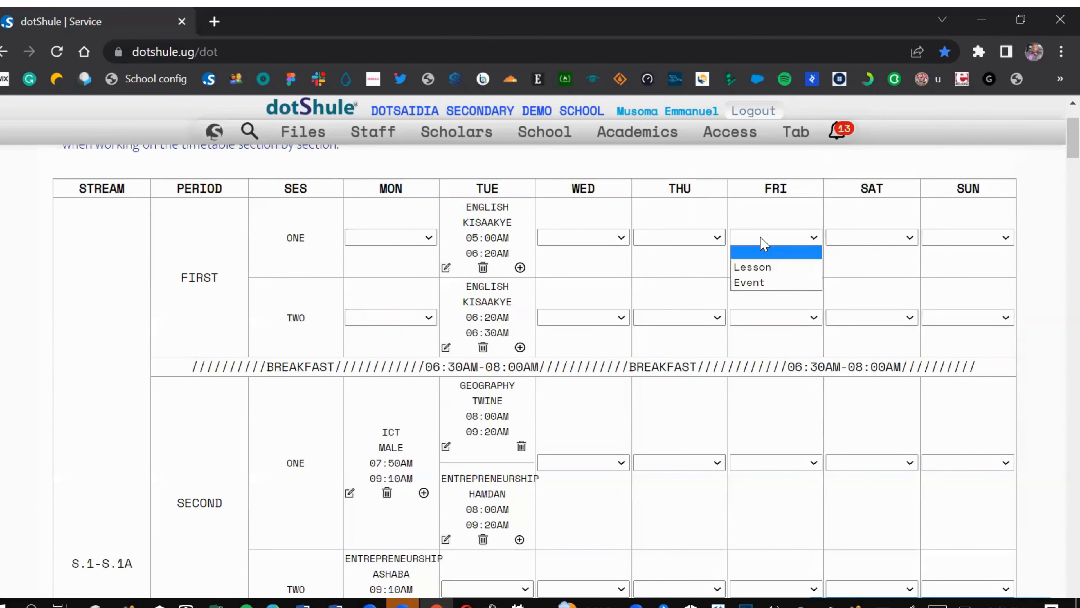
left_click(760, 245)
Start an Event entry for Friday's second period, session one, named ASSEMBLY, with Teacher On Duty in charge.
scroll(765, 256, "down", 3)
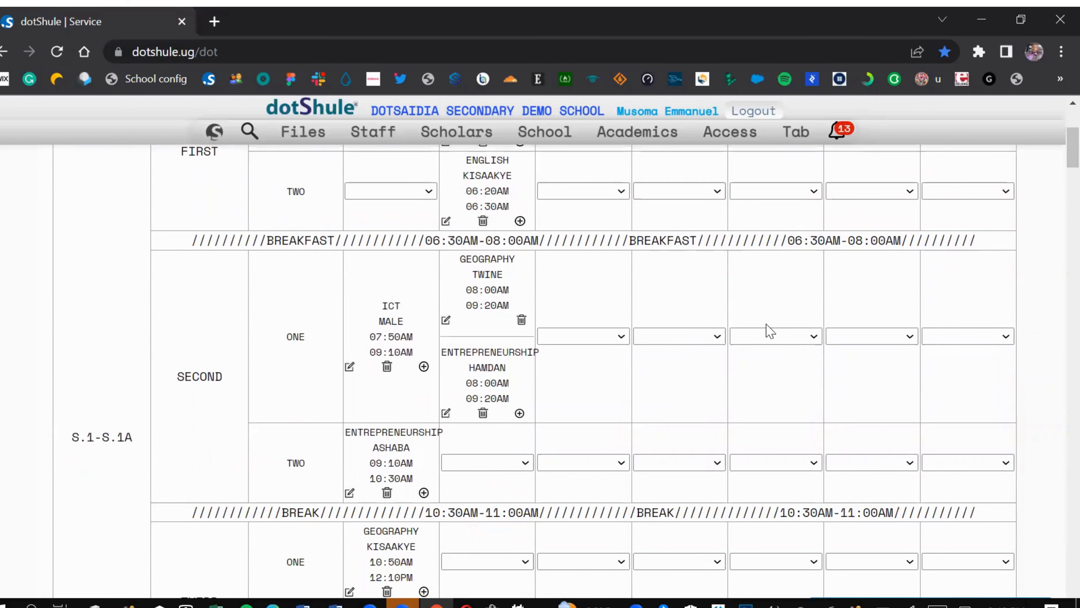
left_click(768, 337)
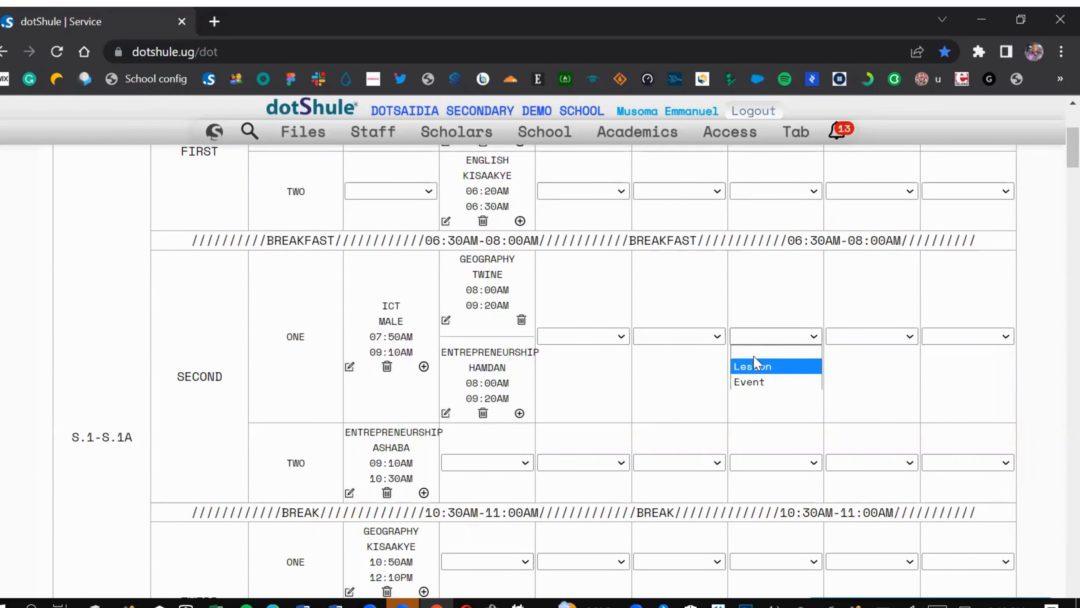
left_click(759, 382)
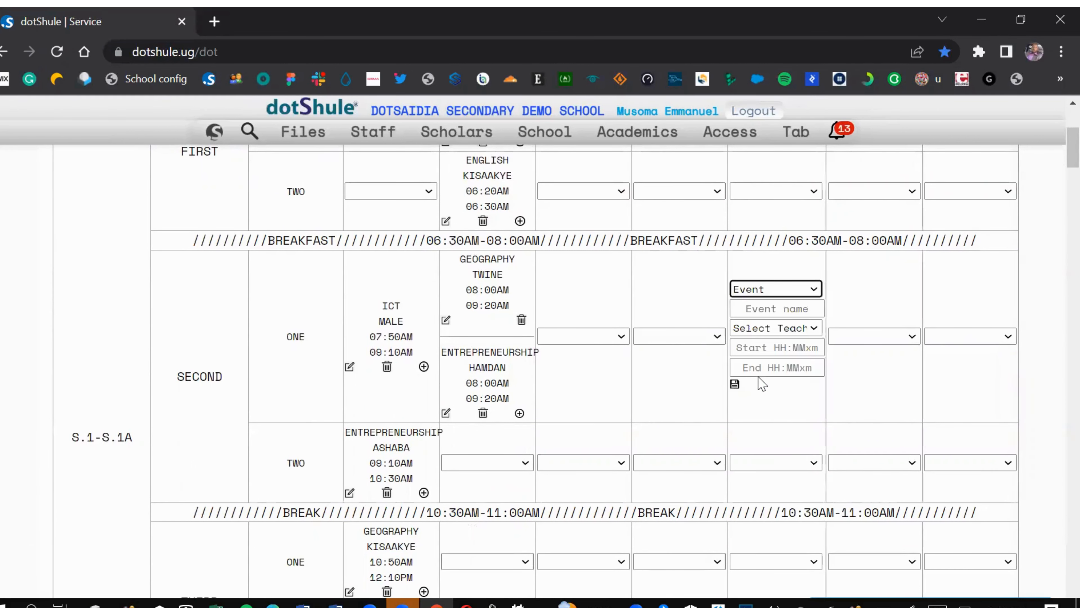
left_click(785, 308)
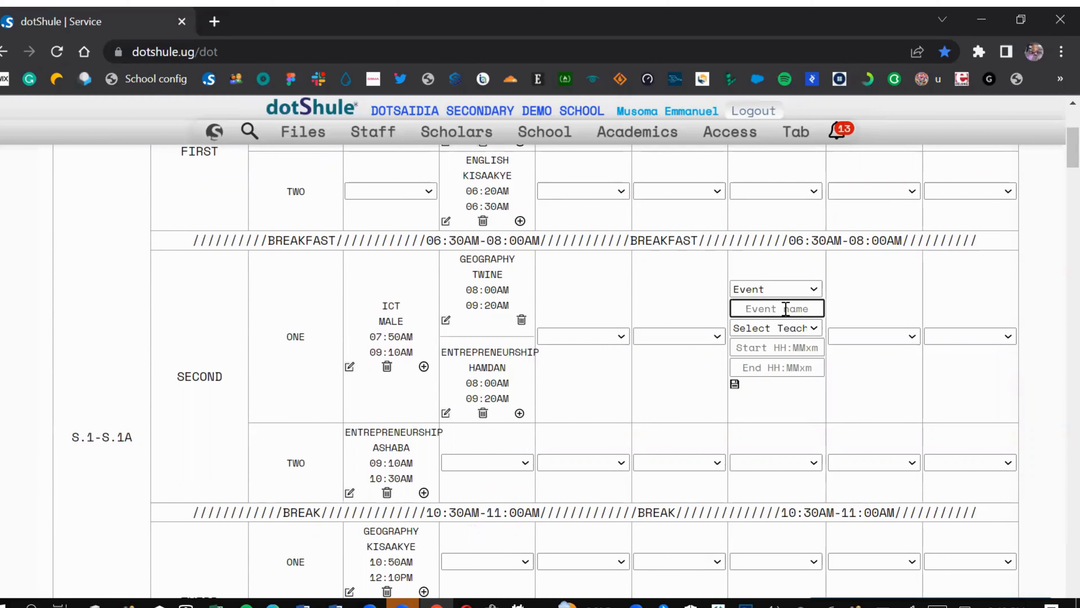
type("AA")
type("SSEMBL")
type("Y")
left_click(782, 332)
key("Up")
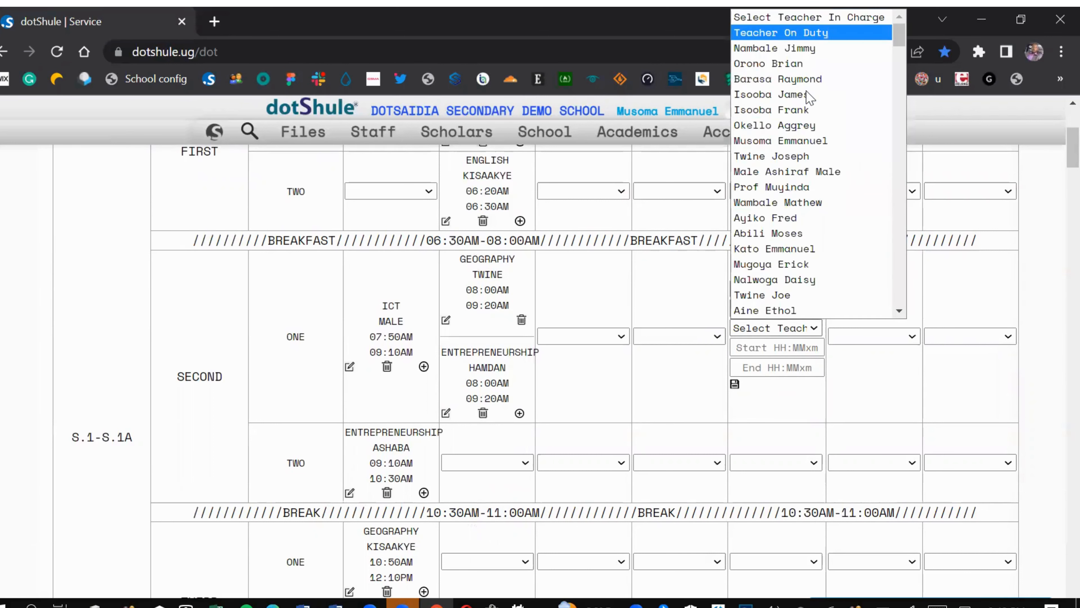
key("Return")
Set Friday's session one ASSEMBLY event to run from 8:00AM to 9:20AM and save it.
left_click(766, 347)
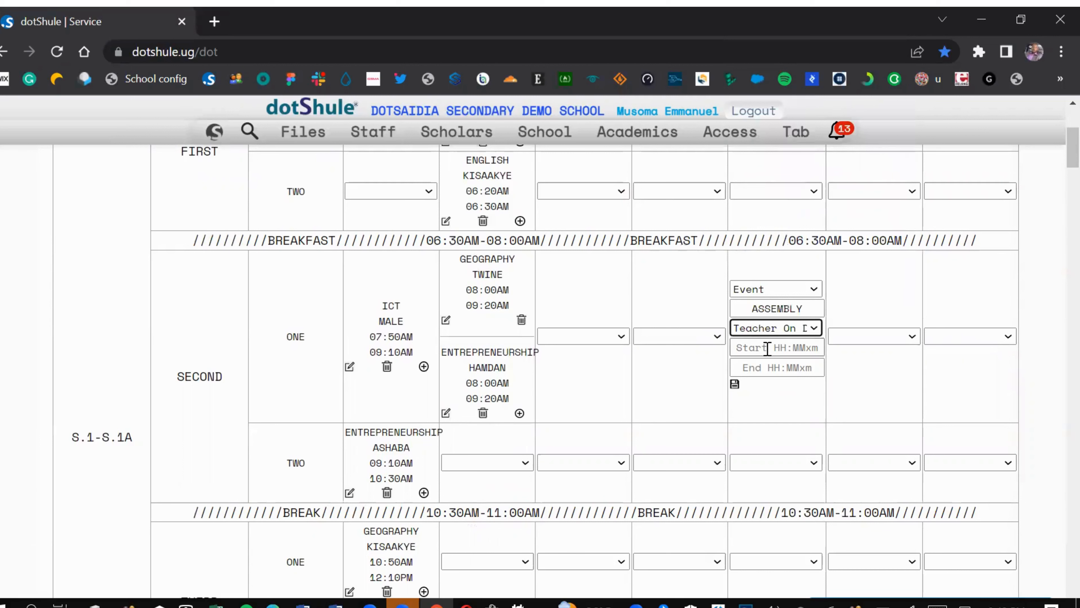
type("8")
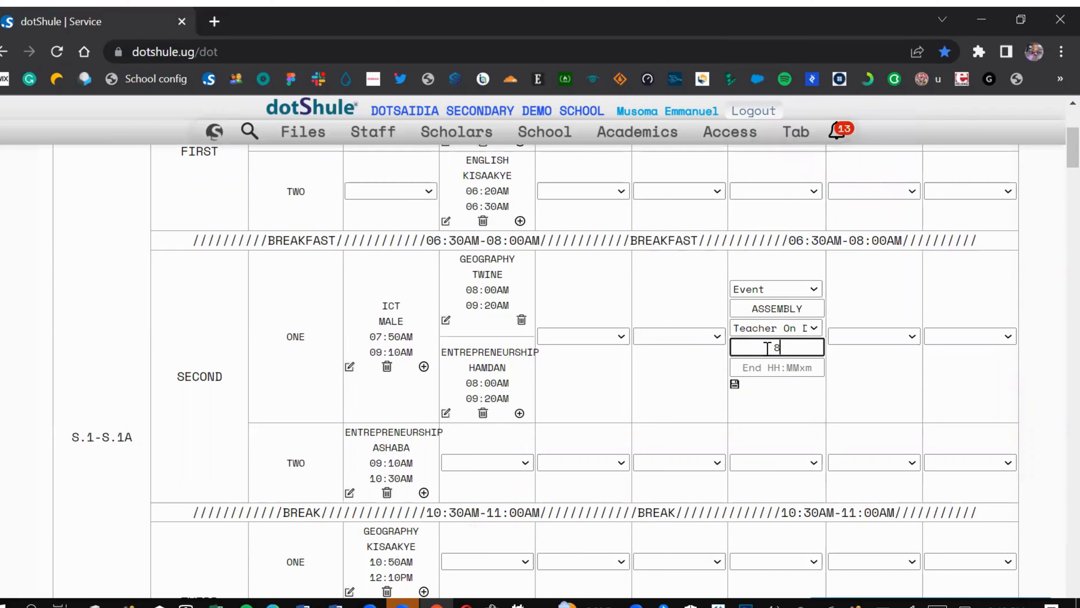
type(":00AM")
left_click(767, 366)
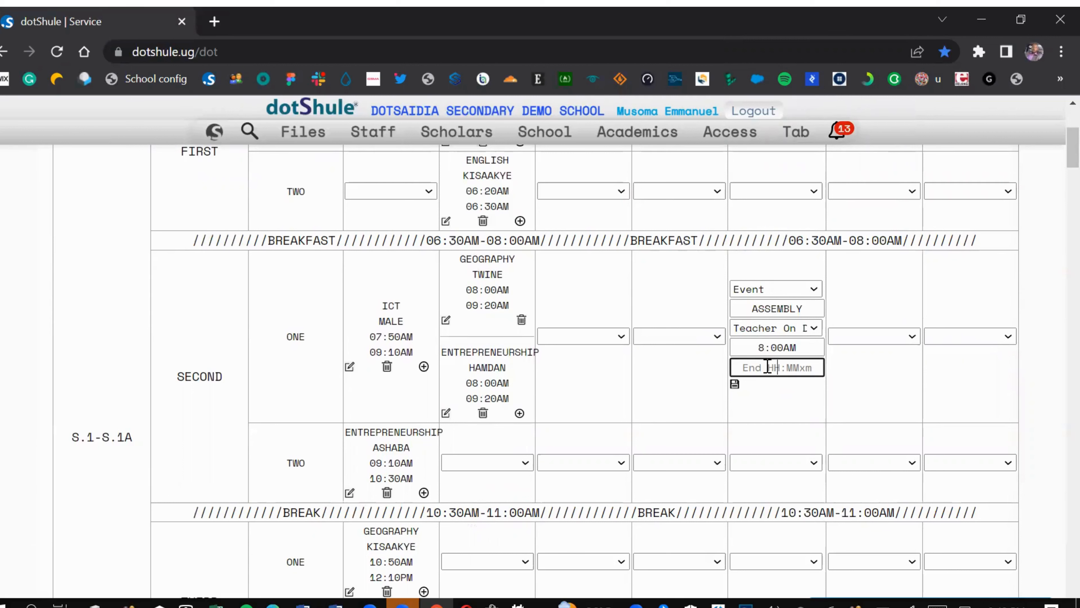
type("9")
key("BackSpace")
type("9:20AM")
left_click(735, 383)
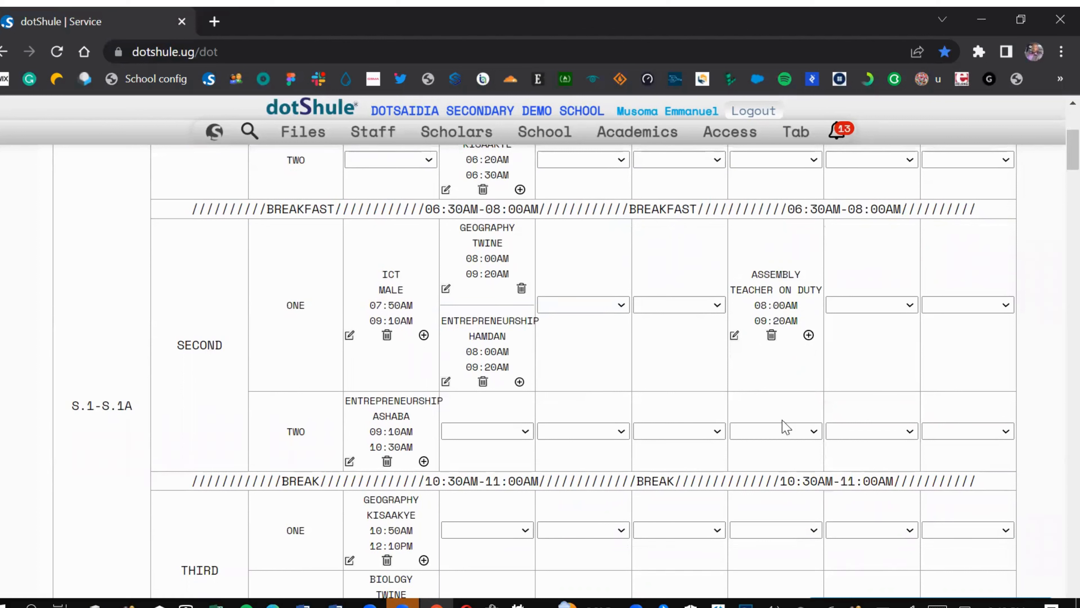
Start an Event entry for Friday's second period, session two, named ASSEMBLY, with Teacher On Duty in charge.
left_click(771, 434)
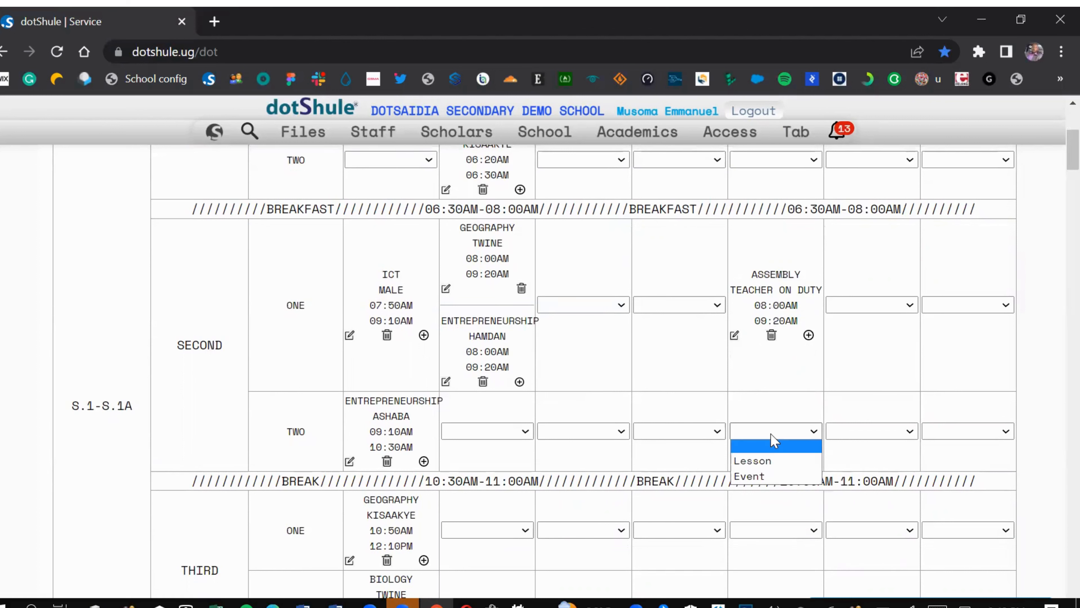
left_click(754, 476)
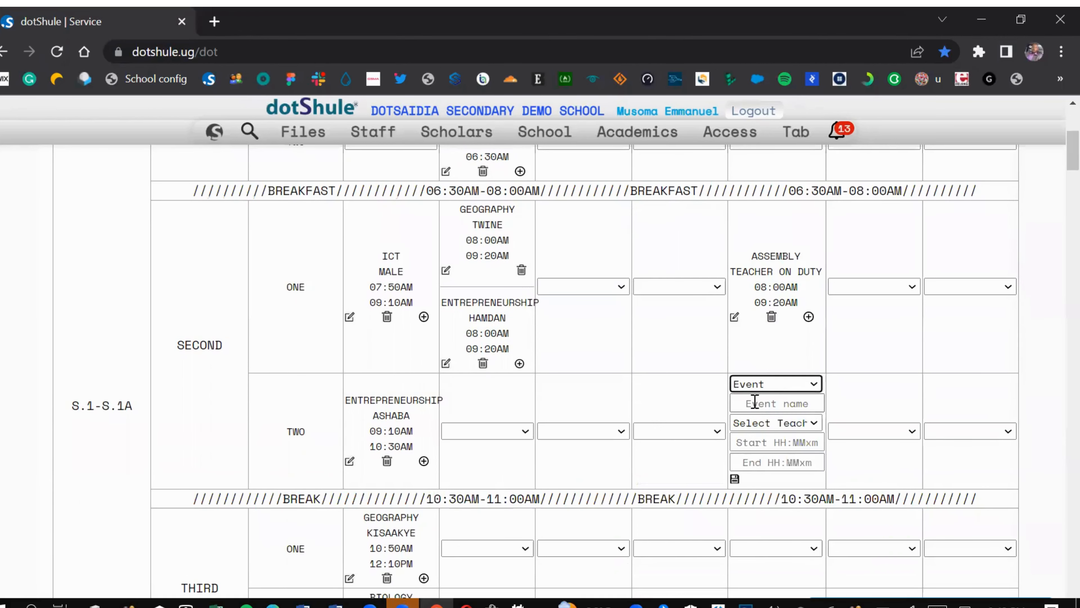
left_click(754, 401)
type("ASS")
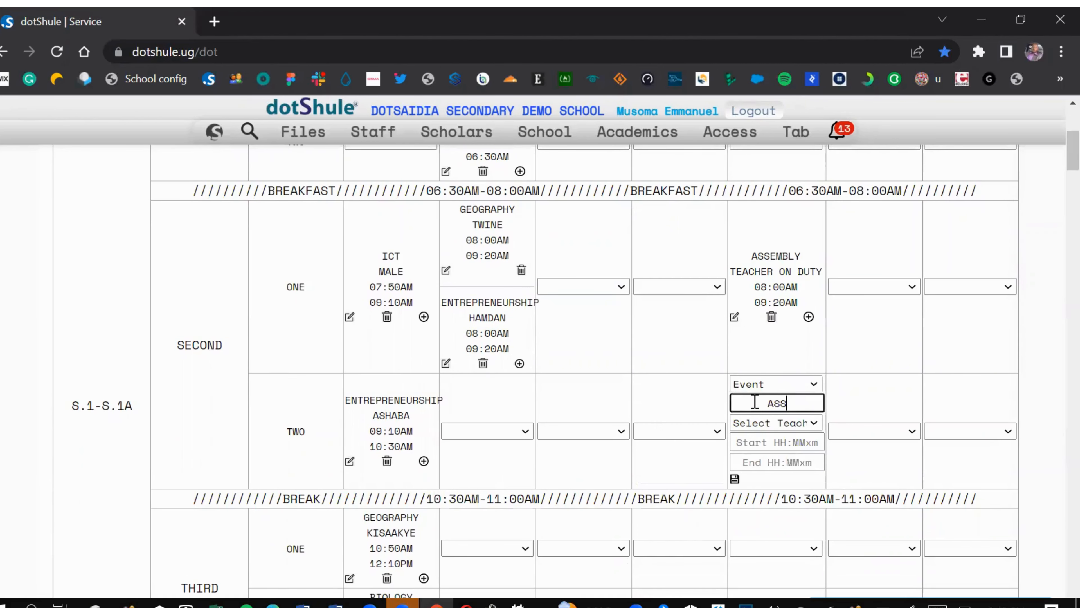
type("EMBLY")
left_click(748, 423)
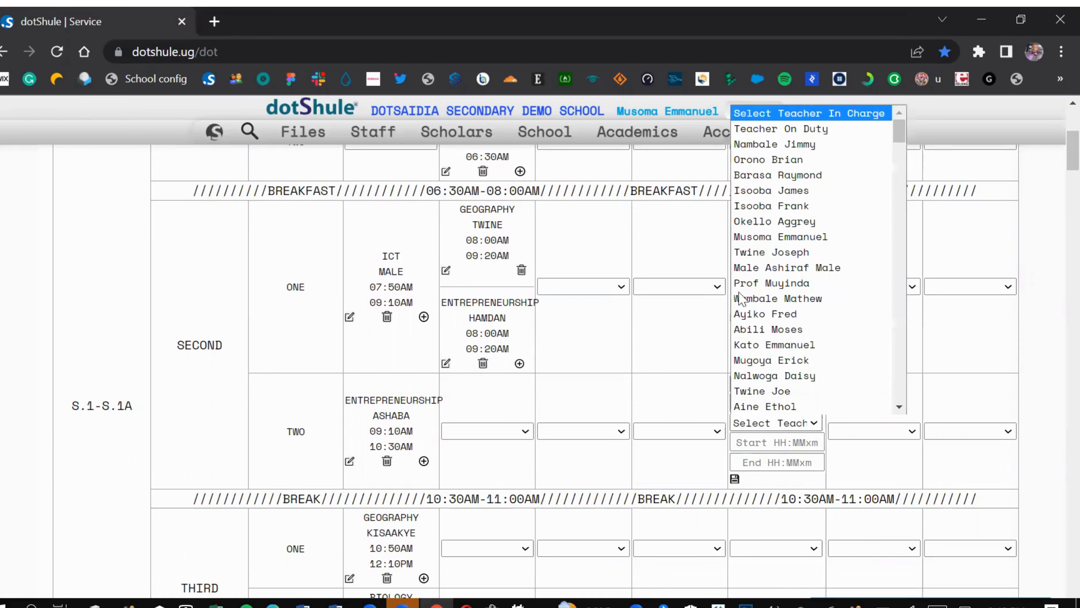
left_click(758, 131)
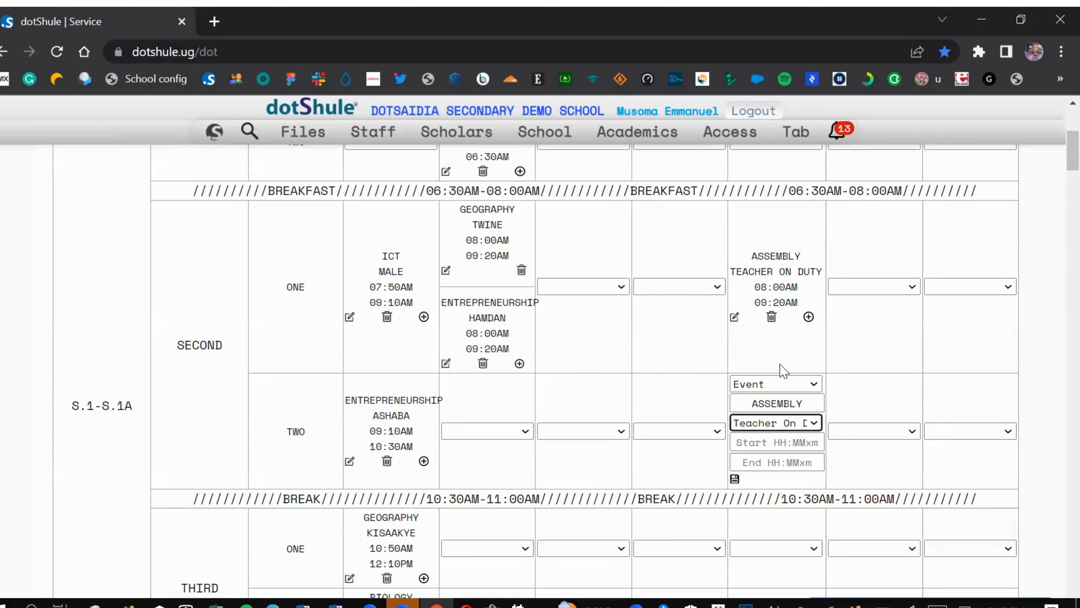
Set Friday's second-period, session two ASSEMBLY event to run from 09:20AM to 10:00AM and save it.
left_click(777, 442)
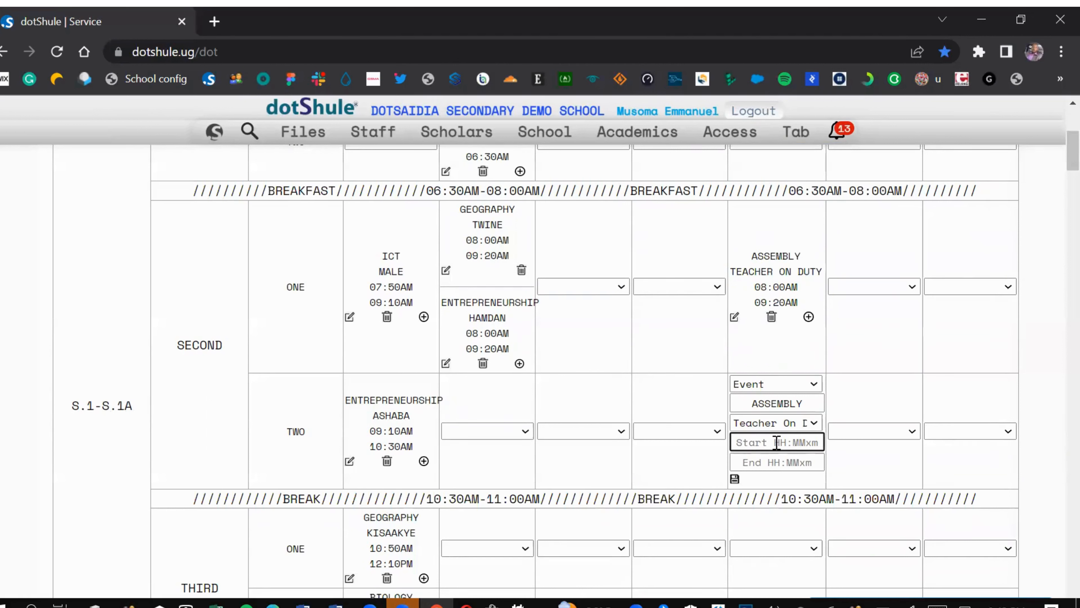
type("06:20AM")
left_click(762, 442)
key("Delete")
type("9")
left_click(774, 458)
type("1")
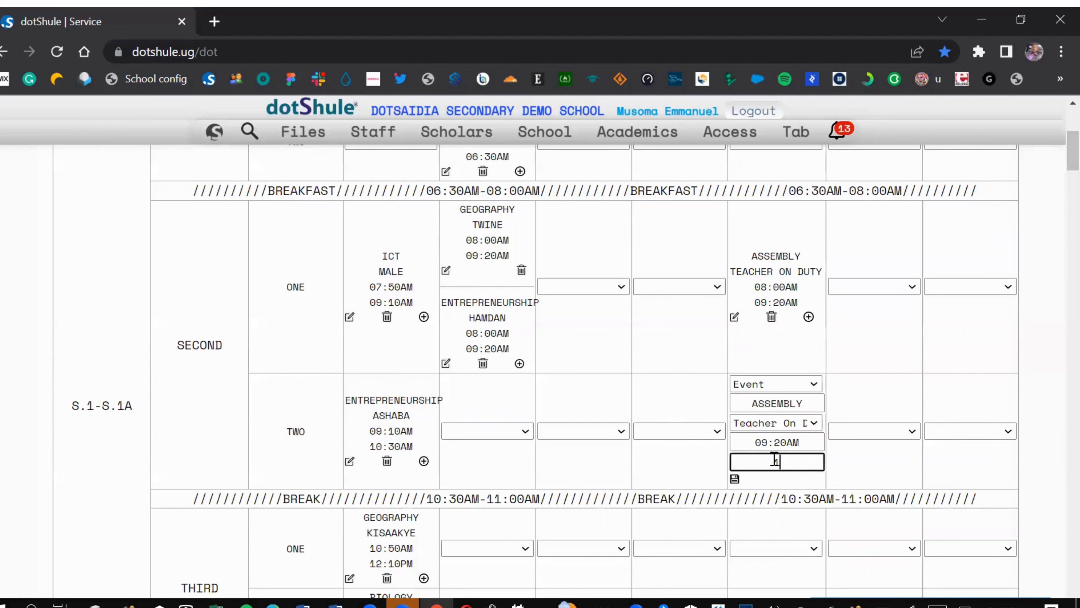
type("0:))")
key("BackSpace")
key("BackSpace")
type("00AM")
left_click(734, 479)
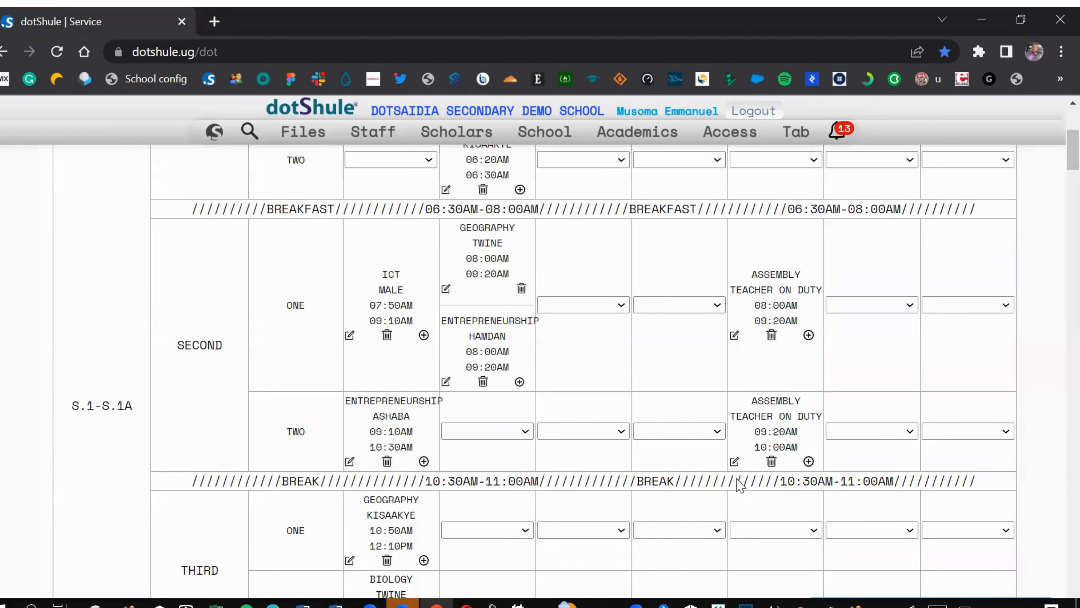
Open a parallel entry beside Friday's session two ASSEMBLY and start a Sunday first-period, session one Event with the name PERSO.
scroll(766, 357, "down", 4)
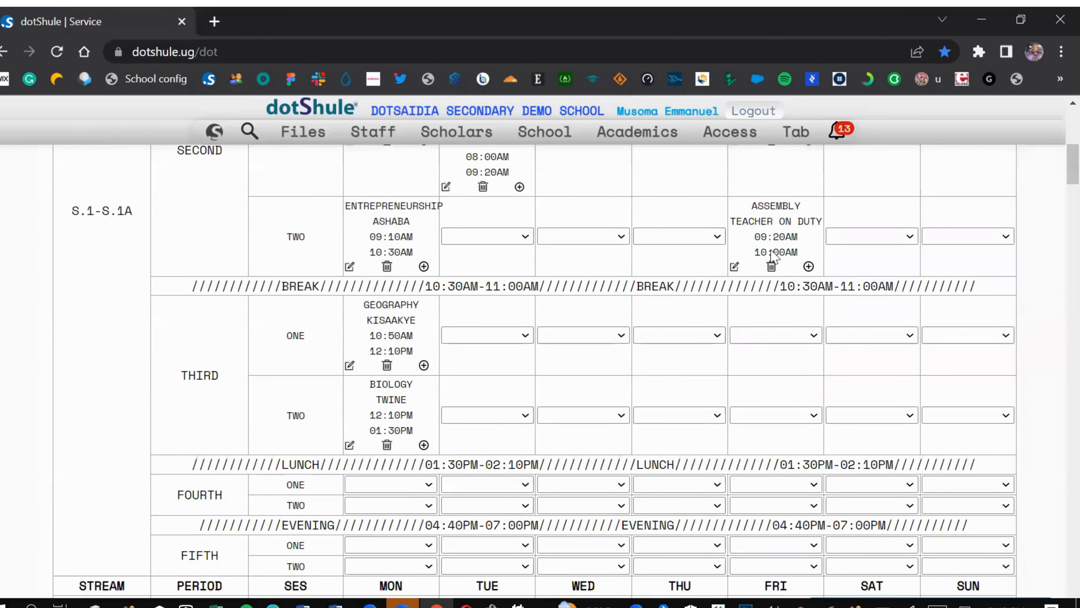
left_click(809, 268)
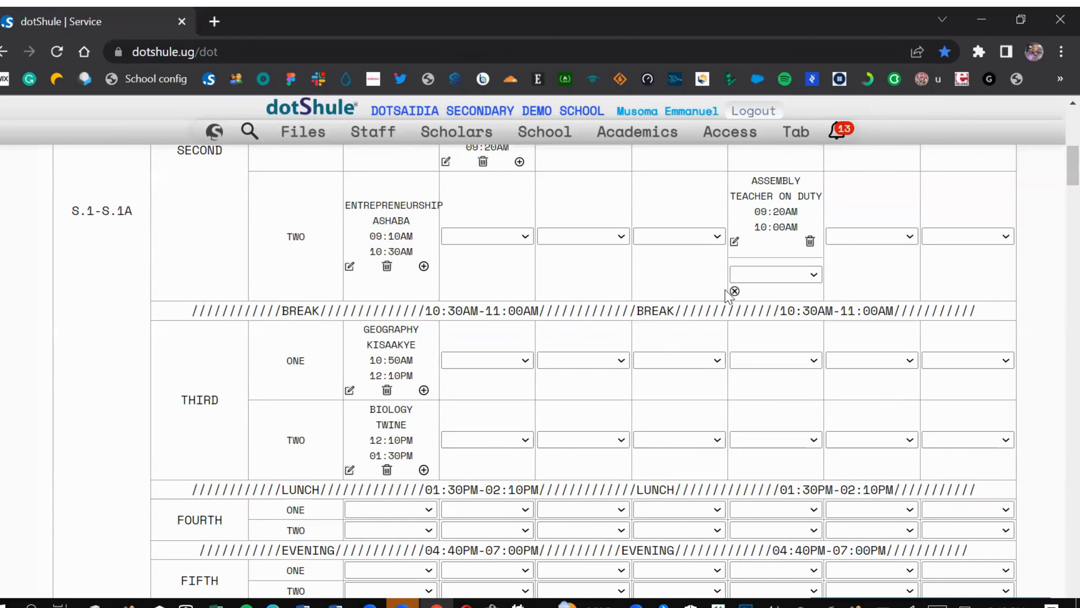
scroll(727, 291, "up", 5)
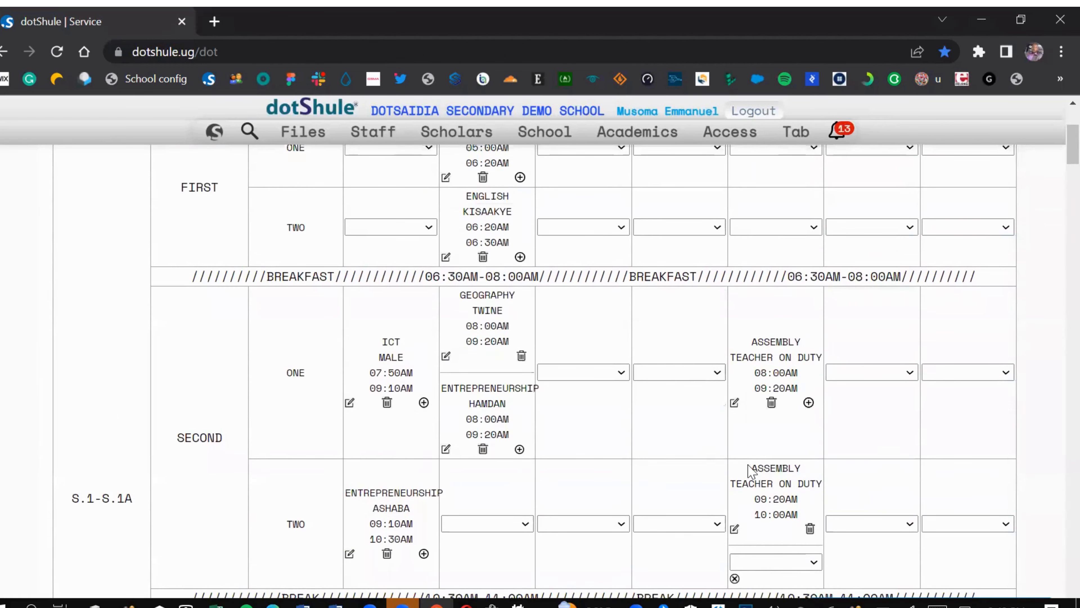
scroll(766, 378, "up", 4)
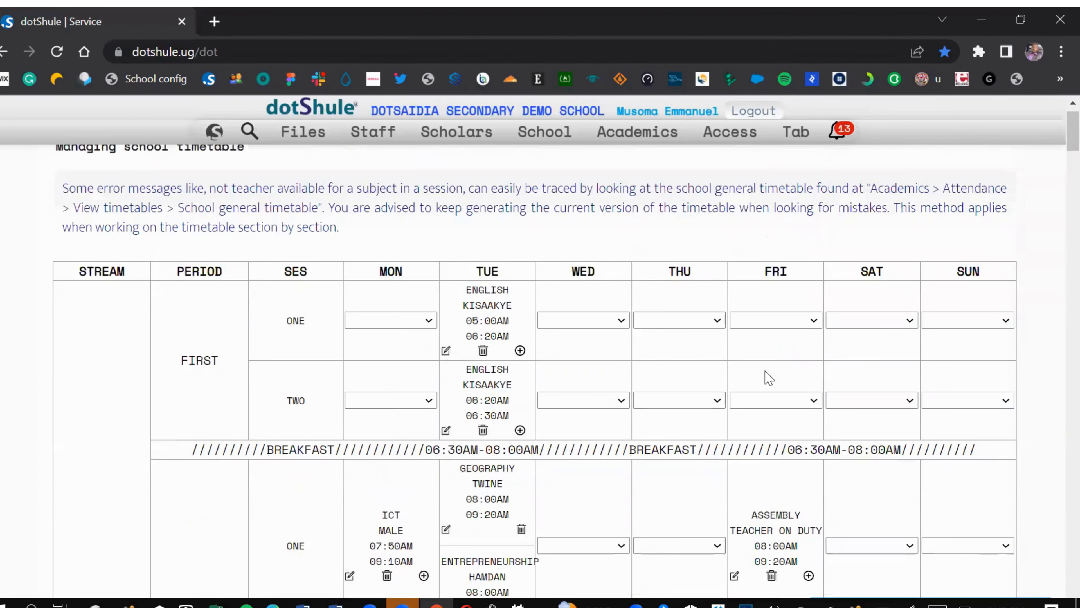
left_click(974, 345)
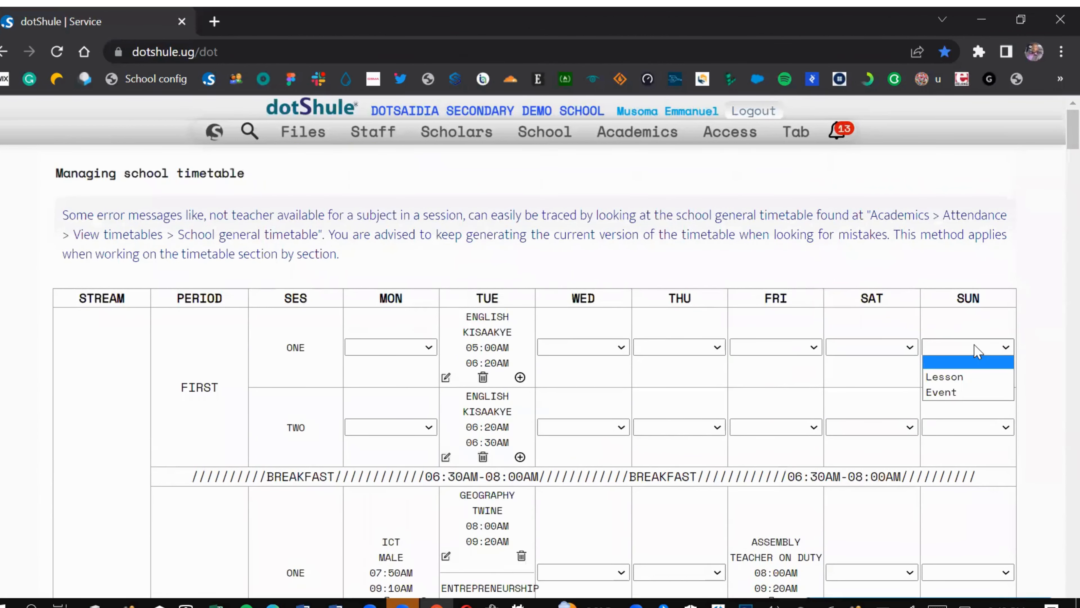
left_click(959, 392)
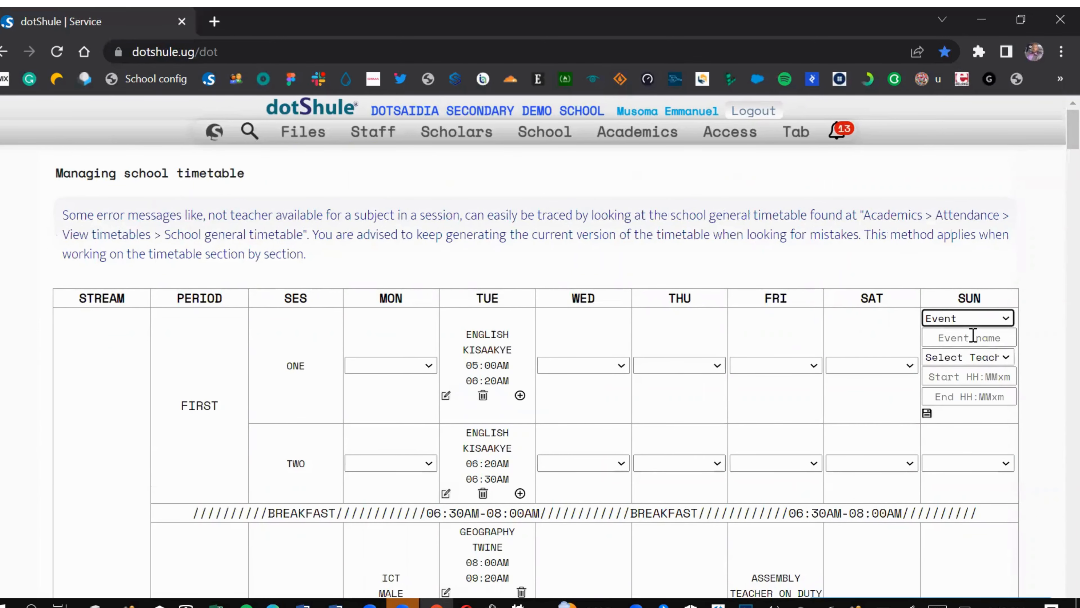
left_click(973, 337)
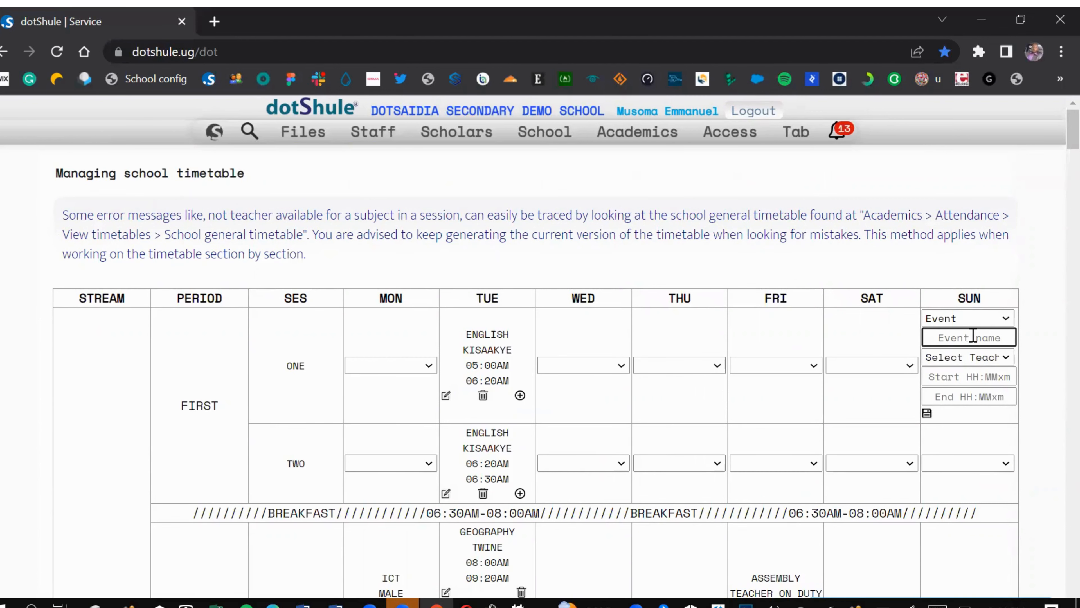
type("PERSO")
Look through the other streams' timetables and show the parallel entry types for Saturday's fourth-period, session one Entrepreneurship lesson.
scroll(973, 336, "down", 3)
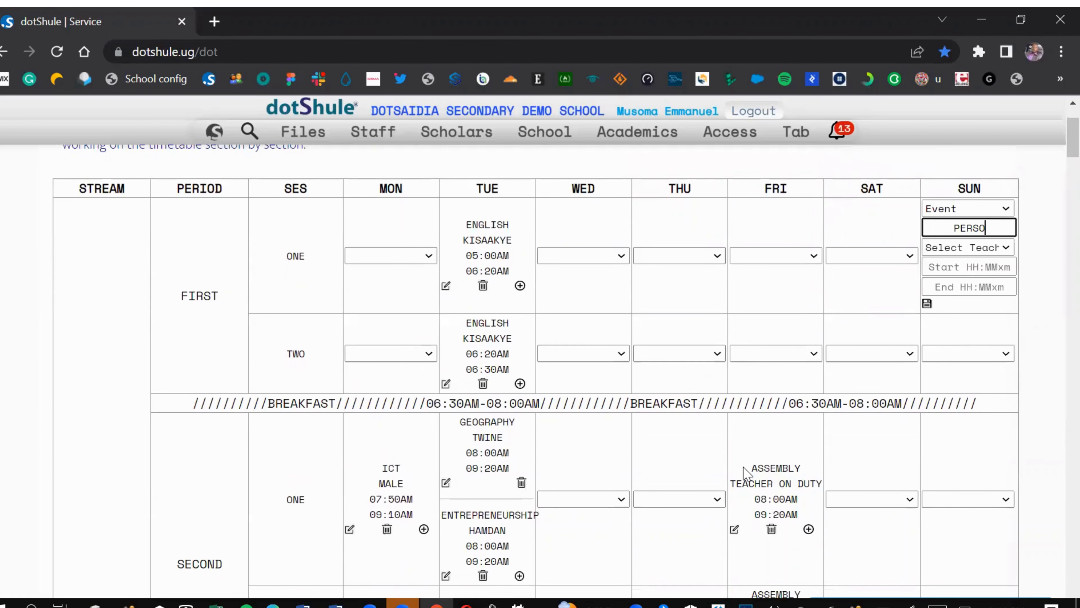
scroll(745, 473, "down", 2)
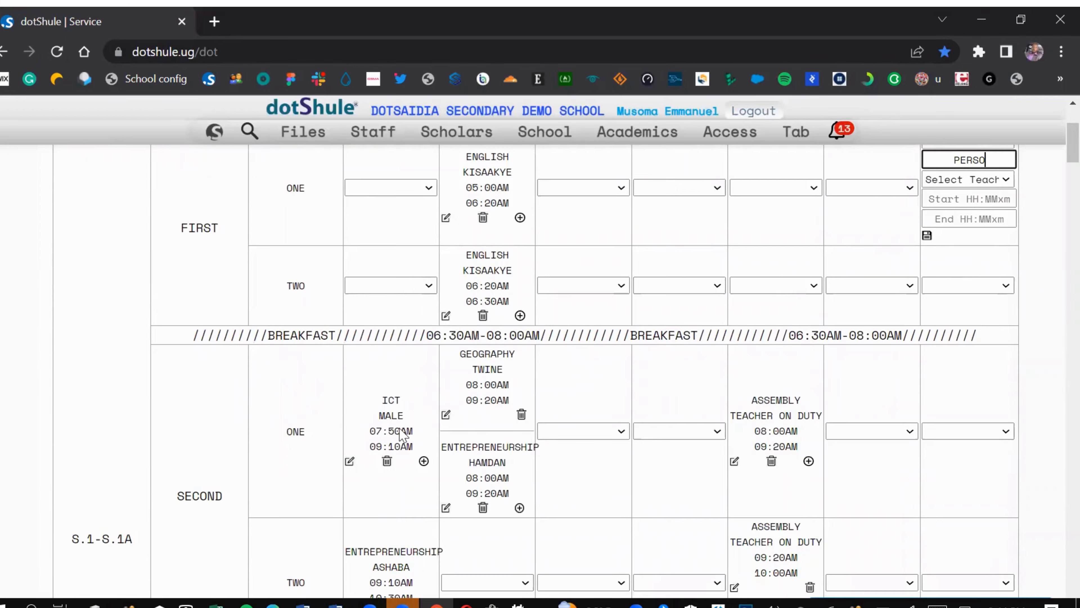
scroll(403, 434, "down", 6)
scroll(402, 434, "down", 20)
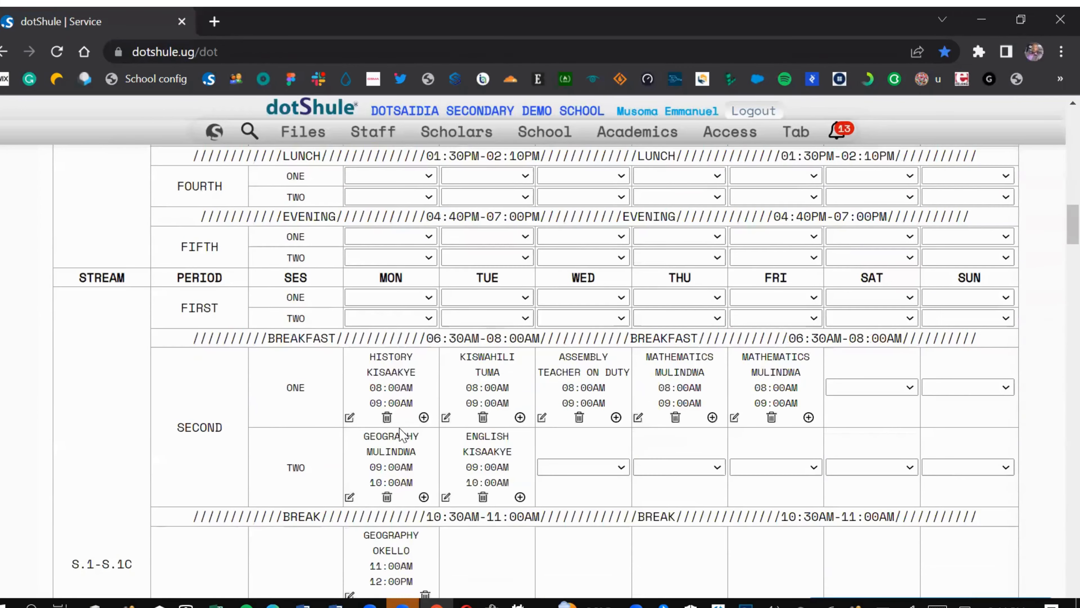
scroll(403, 434, "down", 20)
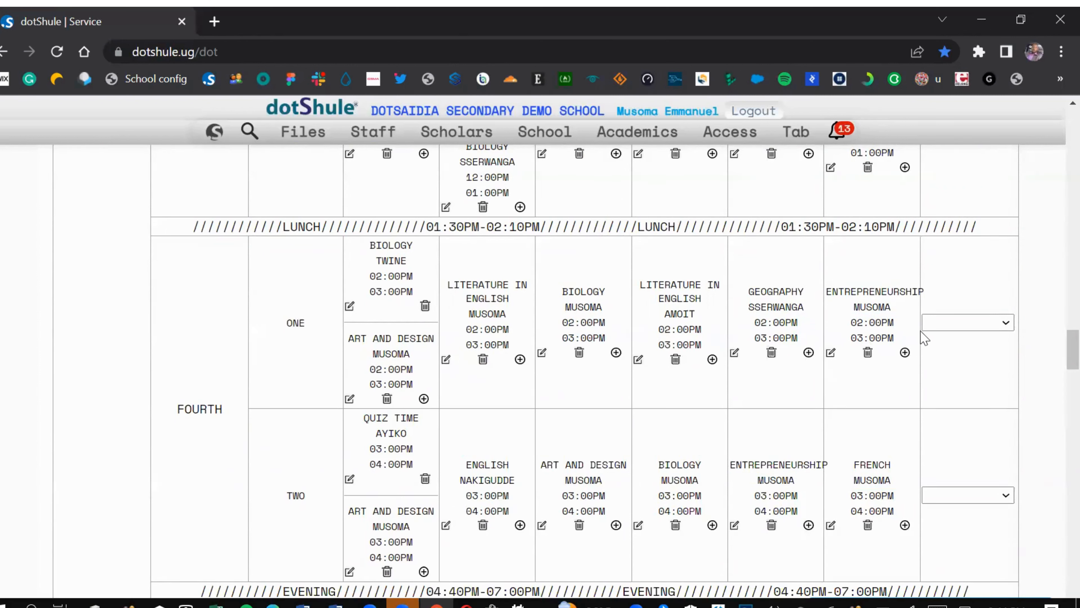
left_click(905, 353)
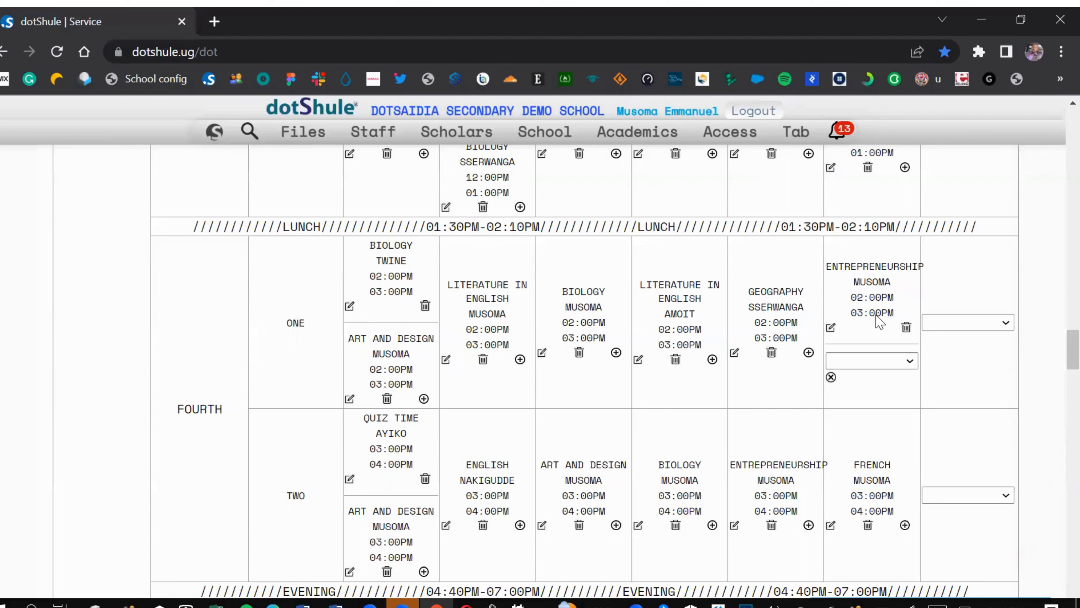
left_click(852, 362)
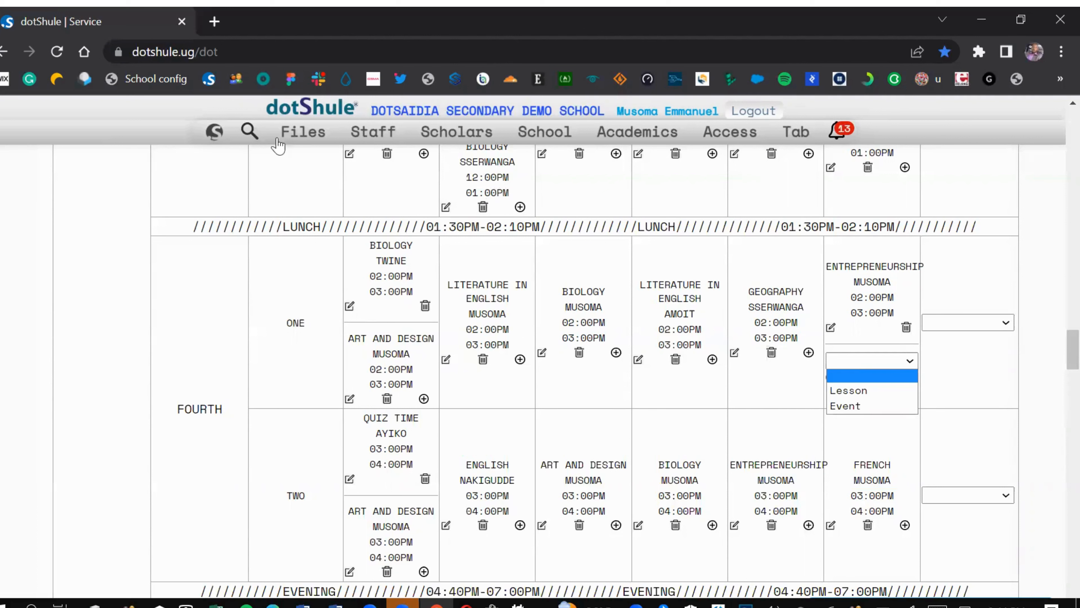
Go to the academic planning features and open the Teacher lessons timetable option among the viewable timetables.
mouse_move(659, 136)
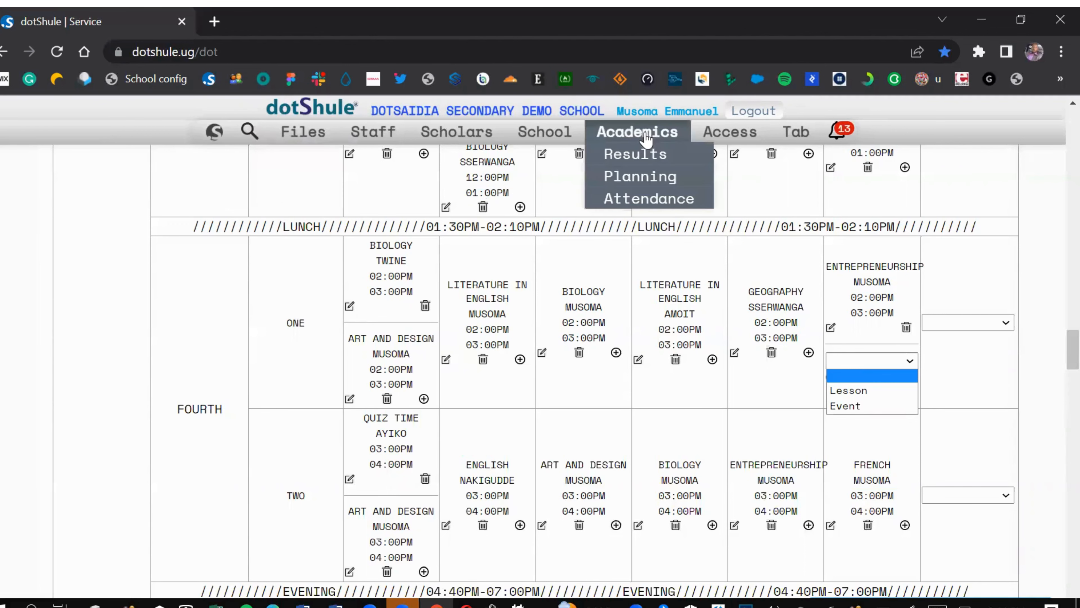
left_click(644, 179)
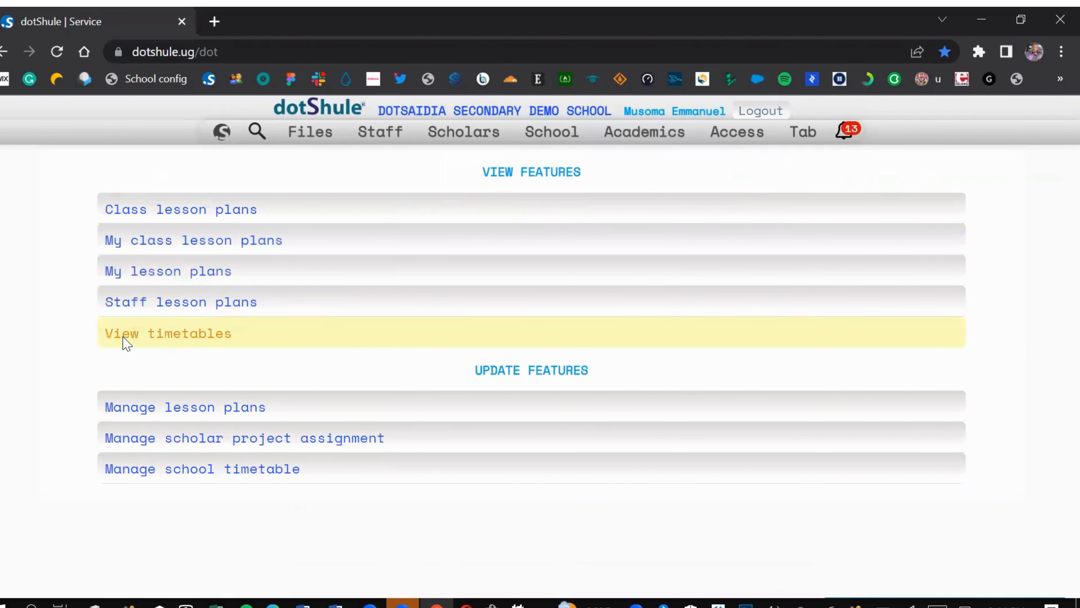
mouse_move(670, 141)
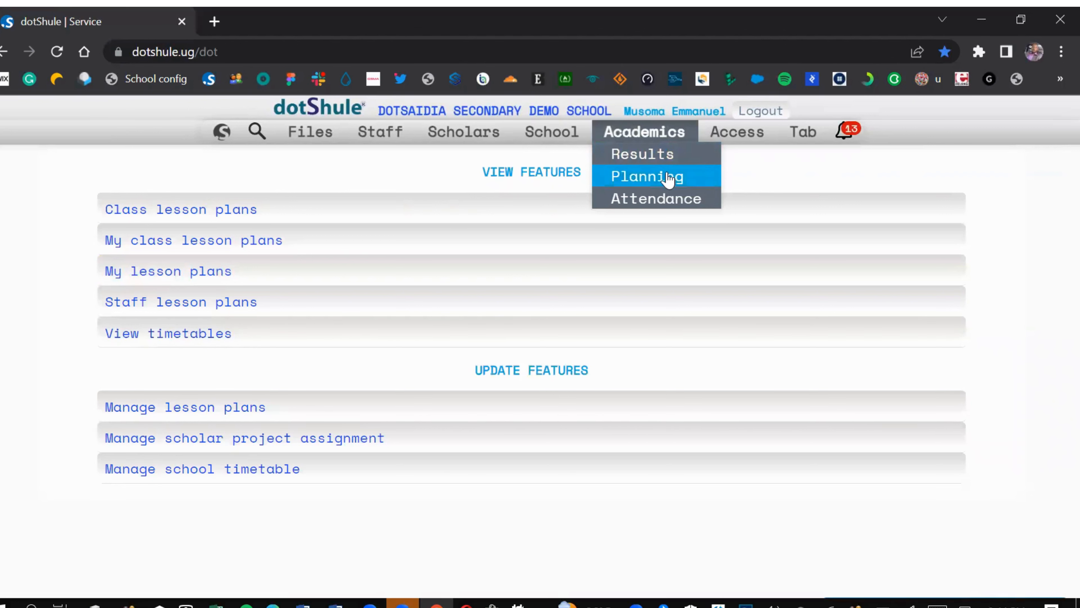
left_click(282, 330)
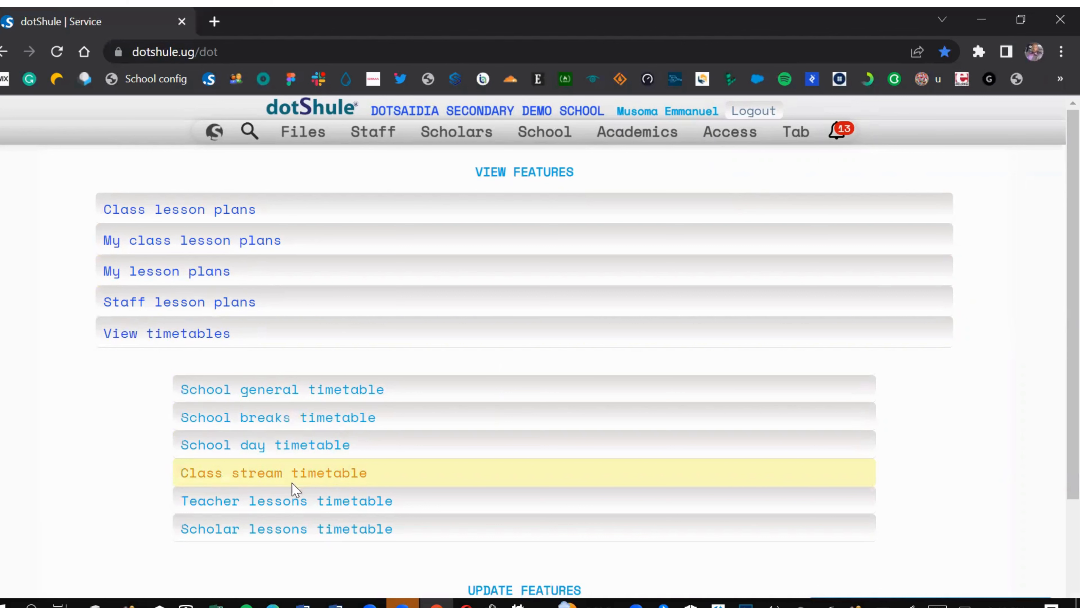
left_click(274, 501)
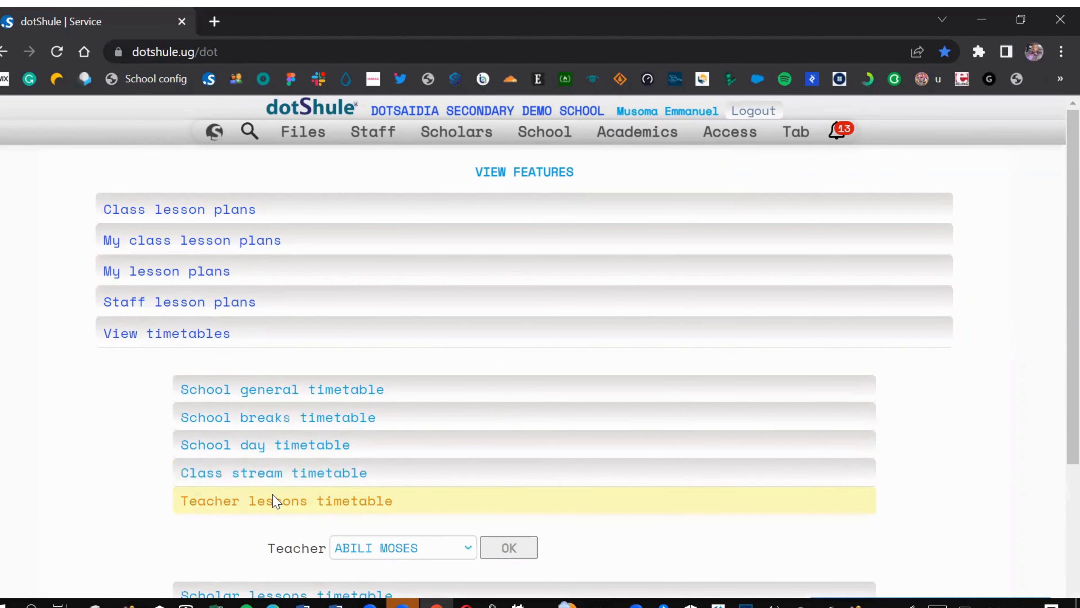
Generate the lessons timetable of the signed-in teacher and review it across all periods and days.
left_click(404, 548)
type("musoma")
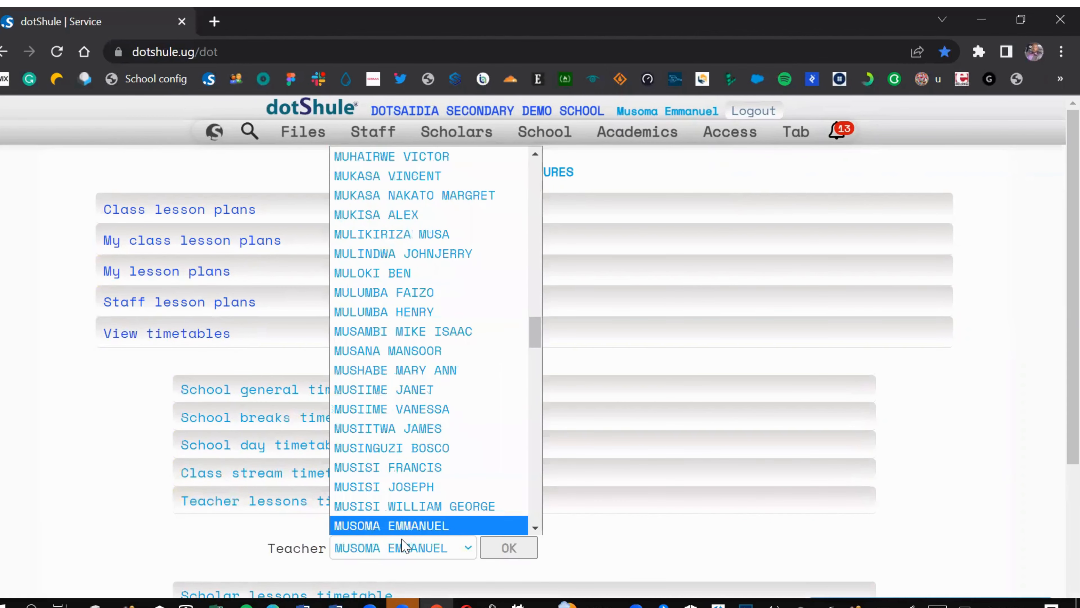
left_click(510, 547)
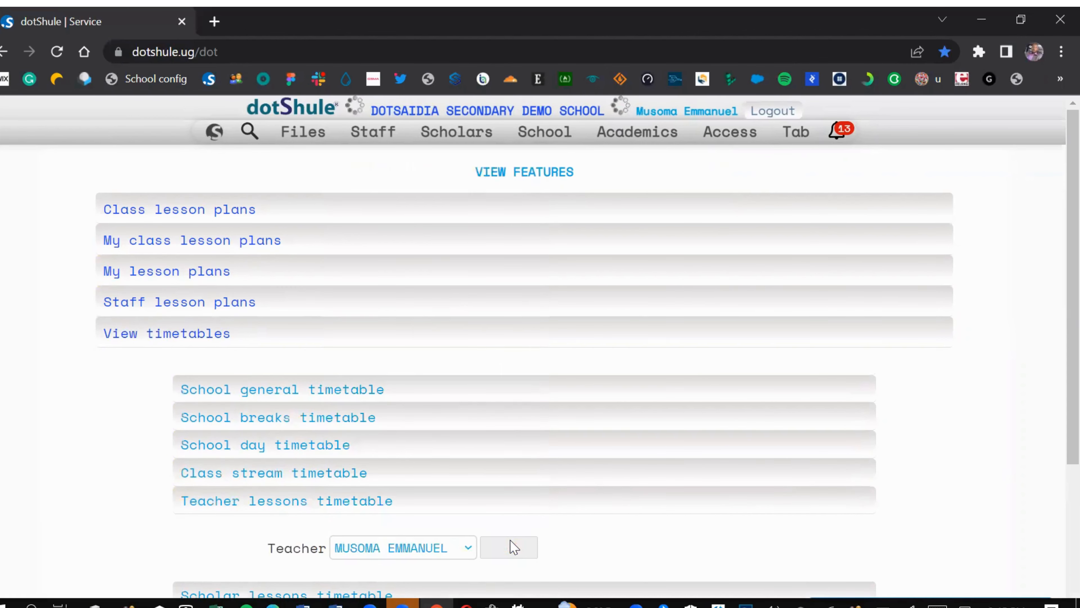
scroll(315, 251, "down", 5)
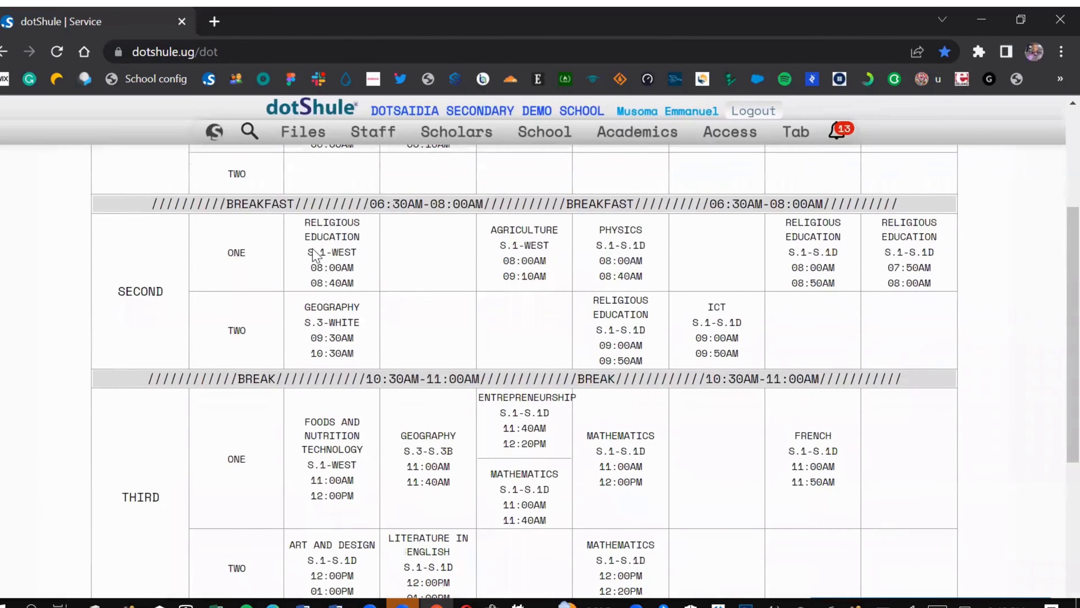
scroll(315, 254, "down", 3)
scroll(315, 255, "down", 5)
scroll(293, 348, "up", 13)
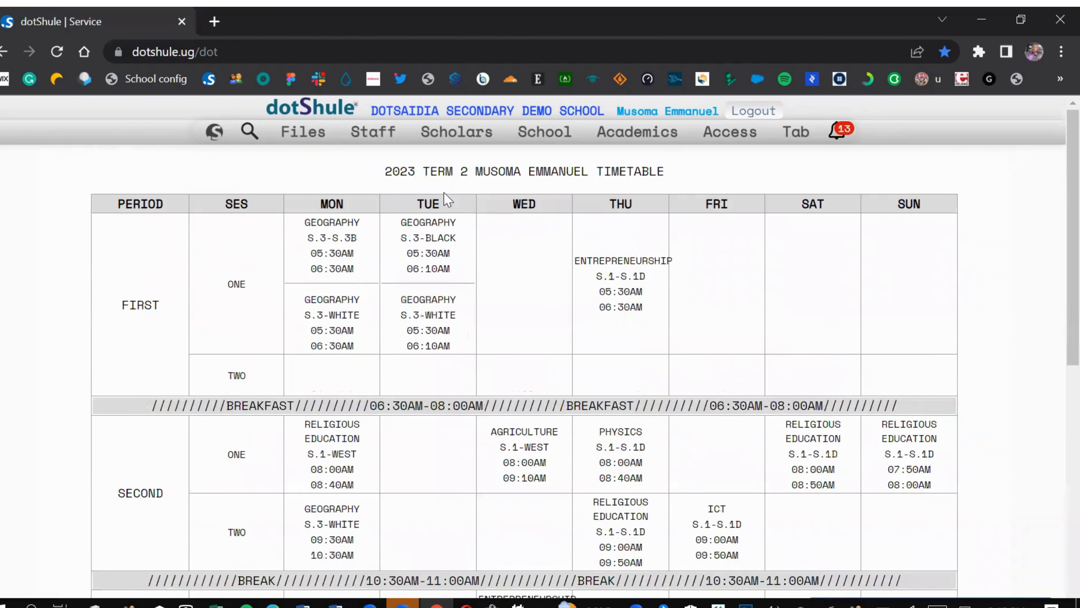